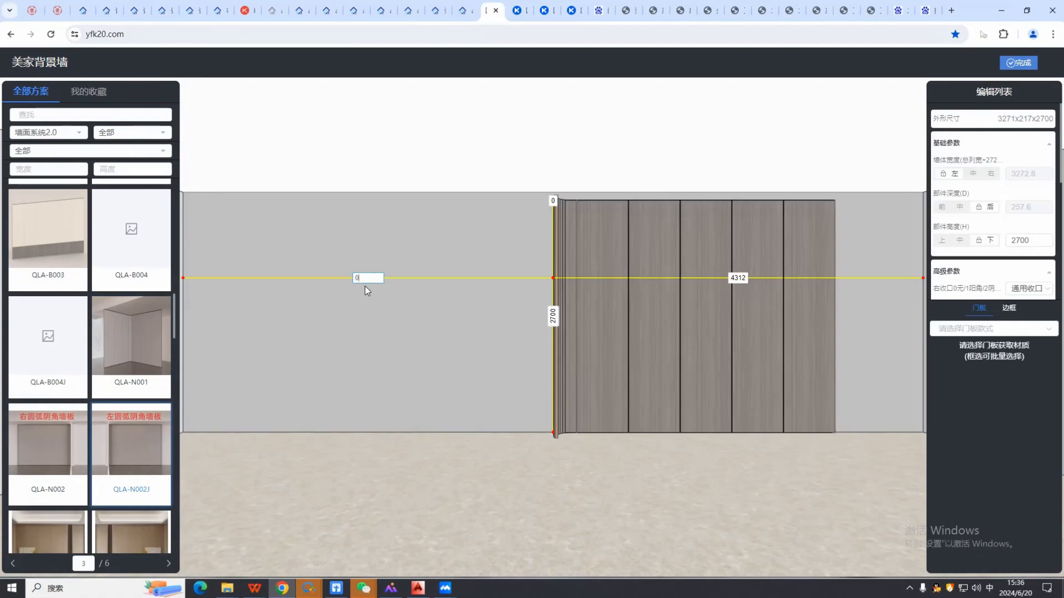
# Step: Set the QLA-N002J panel's distance to the left end of the wall to 0 and finish the wall design
pyautogui.write('0')
pyautogui.press('Return')
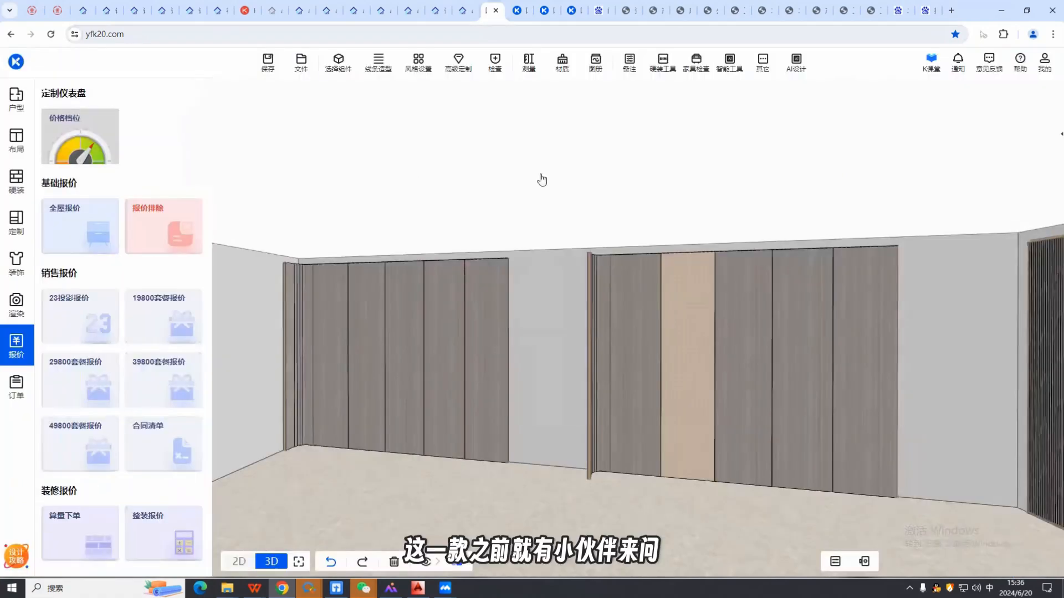
# Step: Delete the duplicate QLA-N002J panel that stands away from the corner on the same wall
pyautogui.moveTo(494, 299); pyautogui.dragTo(909, 325)
pyautogui.click(912, 325)
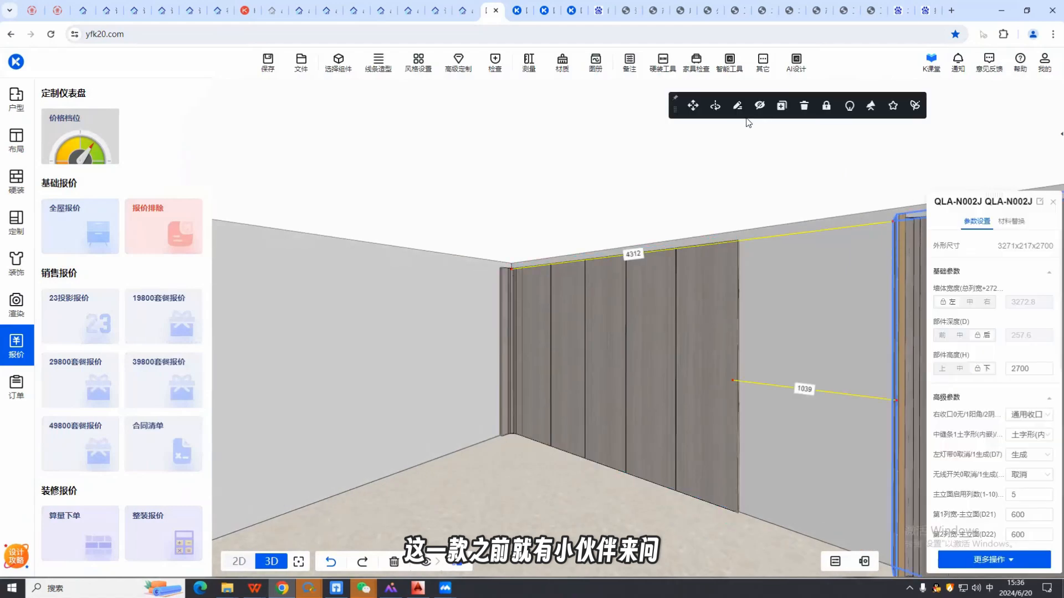
pyautogui.click(804, 105)
pyautogui.scroll(8, 666, 252)
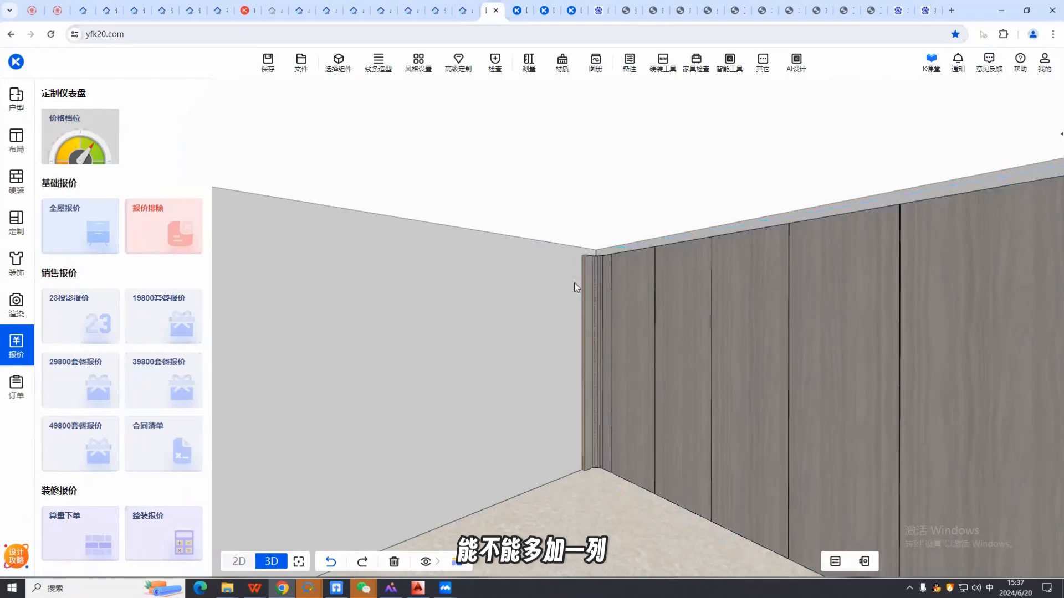
# Step: Examine the rounded inside corner where the QLA-N002J panel meets the adjacent bare wall
pyautogui.doubleClick(594, 302)
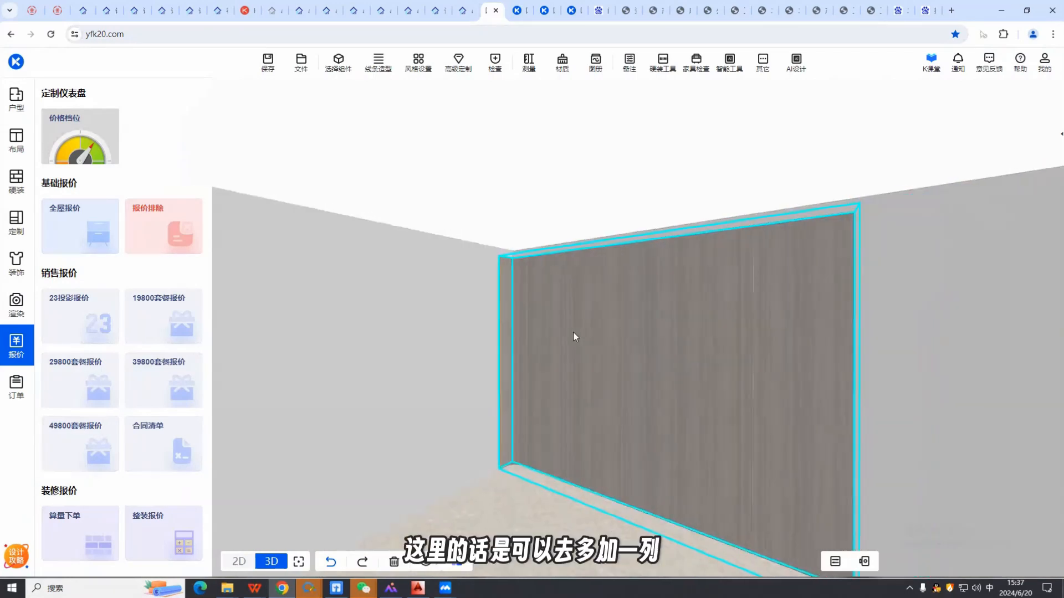
pyautogui.moveTo(548, 317)
pyautogui.mouseDown(button='right')
pyautogui.moveTo(569, 318)
pyautogui.moveTo(561, 318)
pyautogui.mouseUp(button='right')
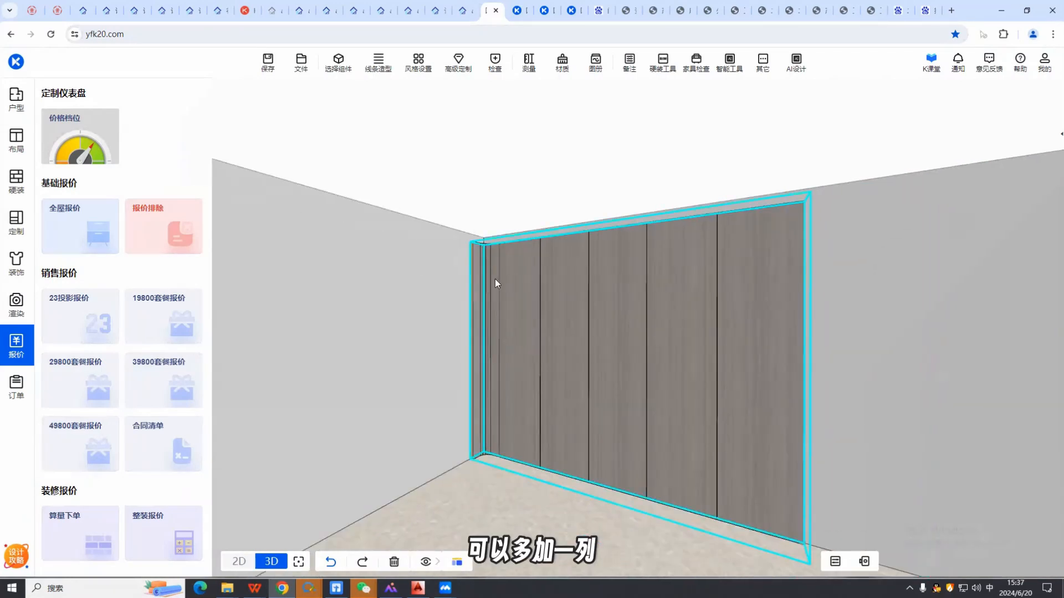
pyautogui.moveTo(495, 278); pyautogui.dragTo(406, 266, button='right')
pyautogui.click(406, 266)
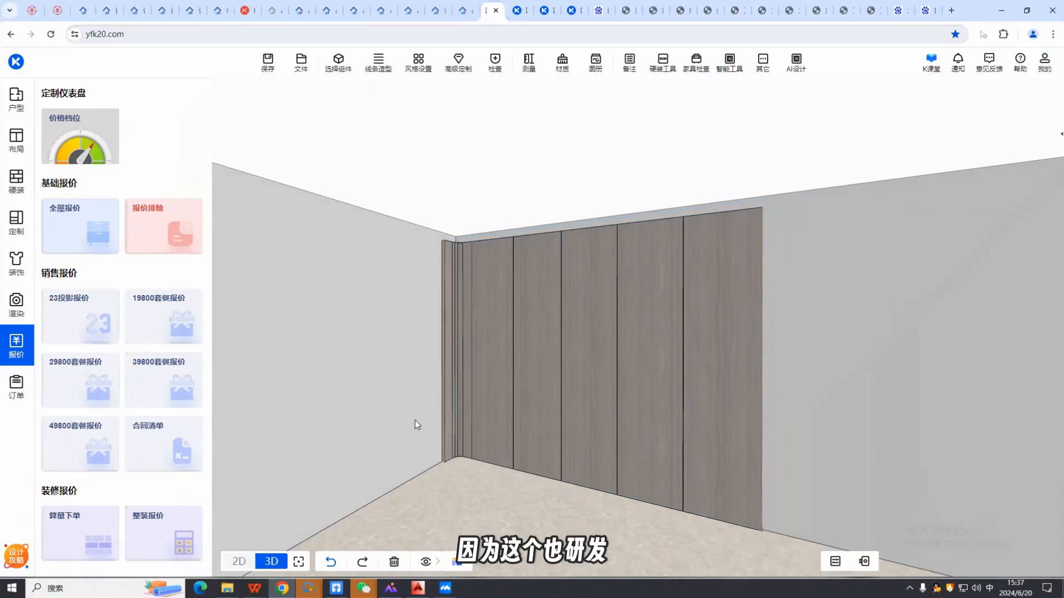
pyautogui.moveTo(418, 425); pyautogui.dragTo(459, 262, button='right')
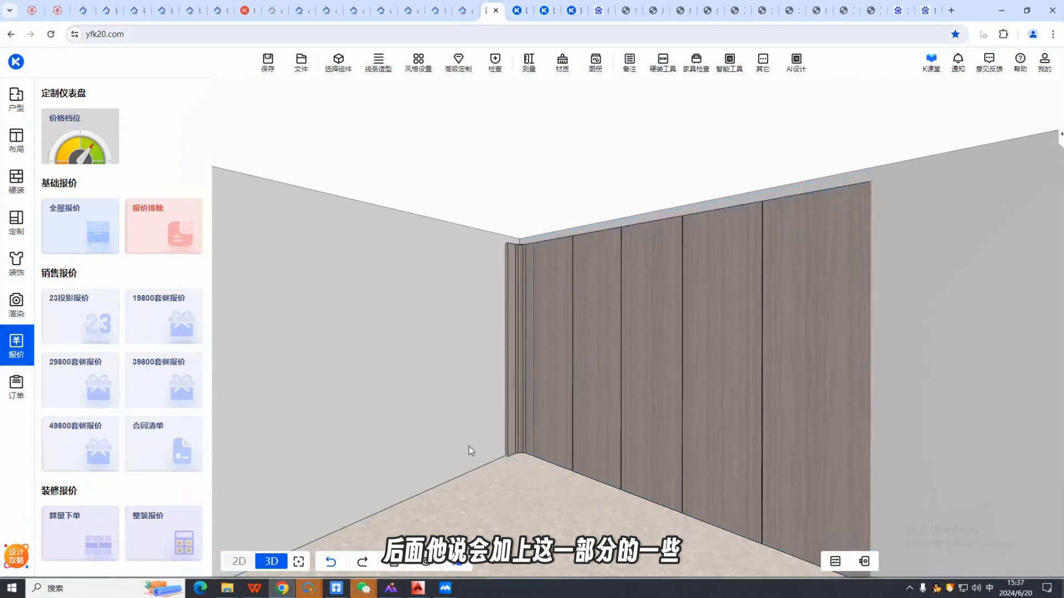
pyautogui.moveTo(496, 351); pyautogui.dragTo(566, 288, button='right')
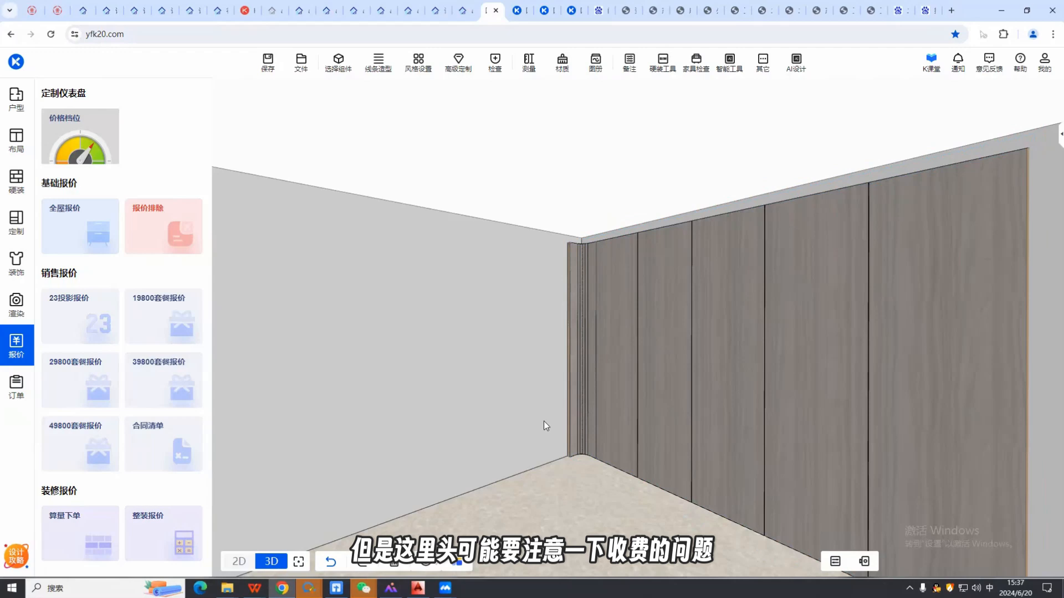
pyautogui.click(587, 294)
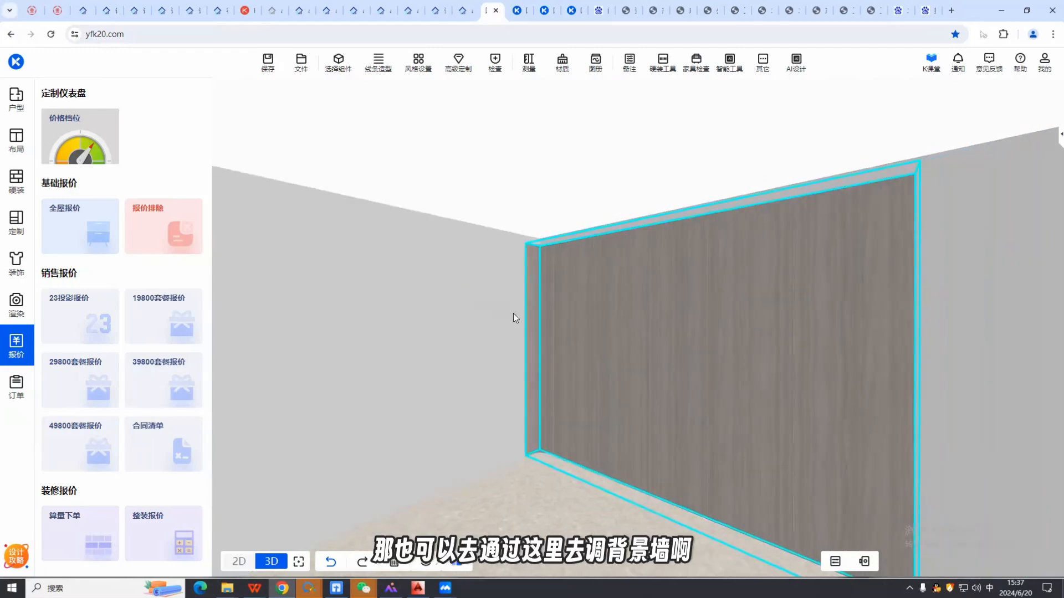
pyautogui.click(500, 282)
pyautogui.moveTo(499, 281); pyautogui.dragTo(457, 287)
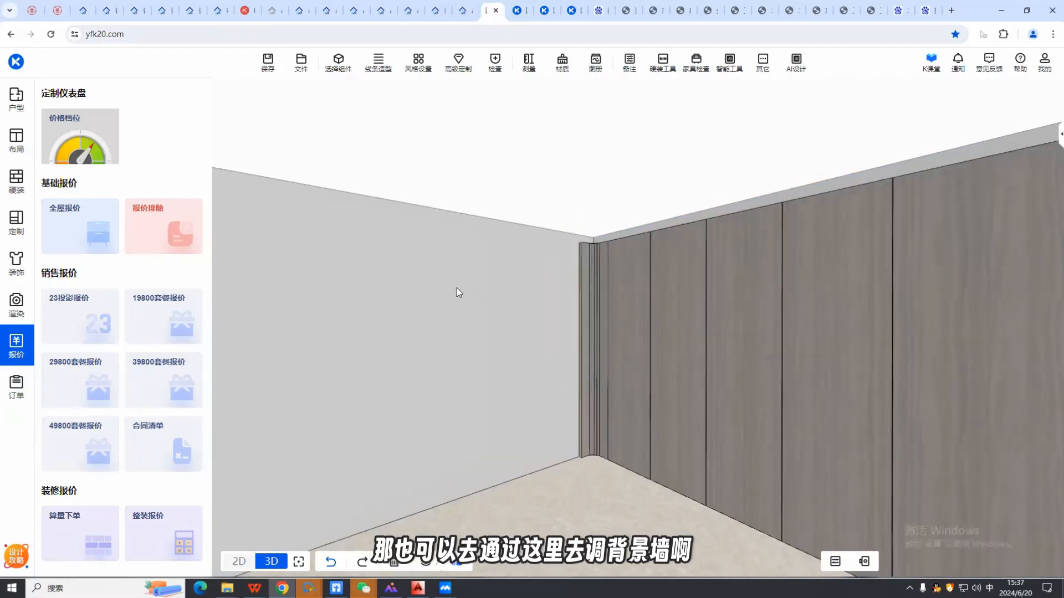
pyautogui.click(457, 288)
pyautogui.moveTo(388, 273)
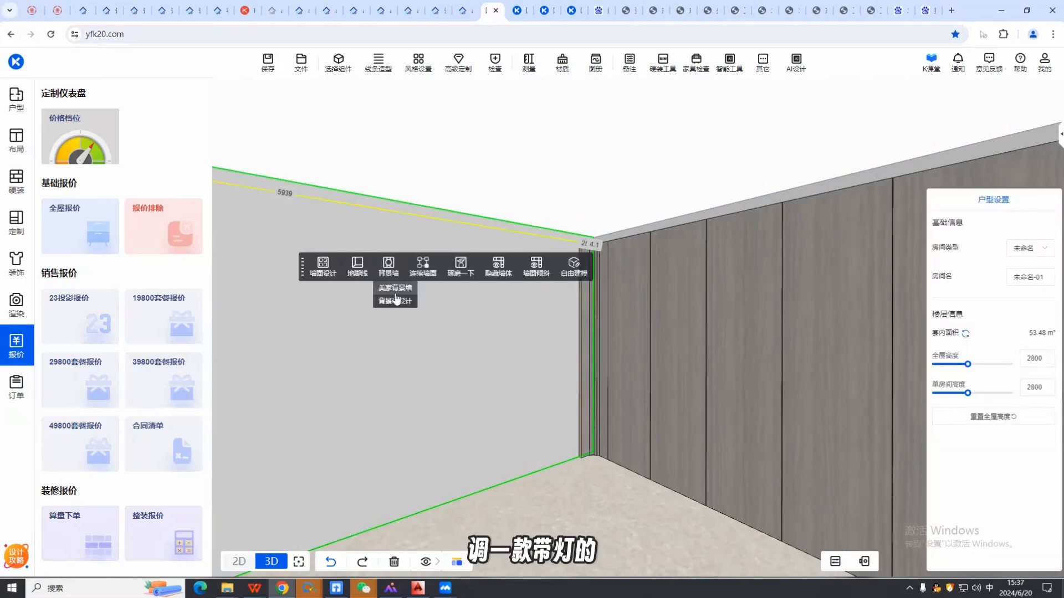
pyautogui.click(395, 292)
pyautogui.click(66, 133)
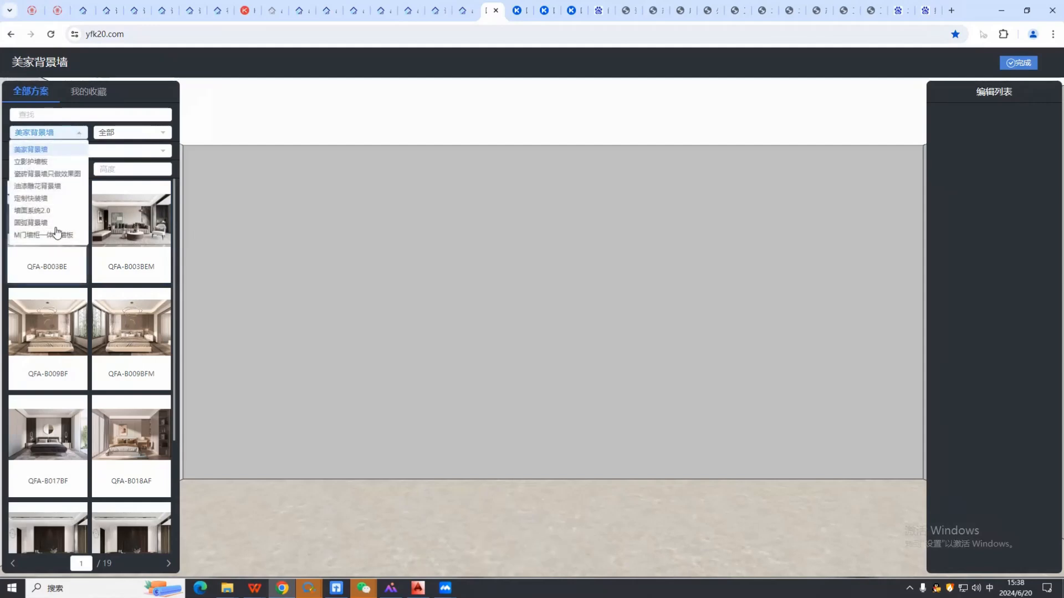
pyautogui.click(1018, 63)
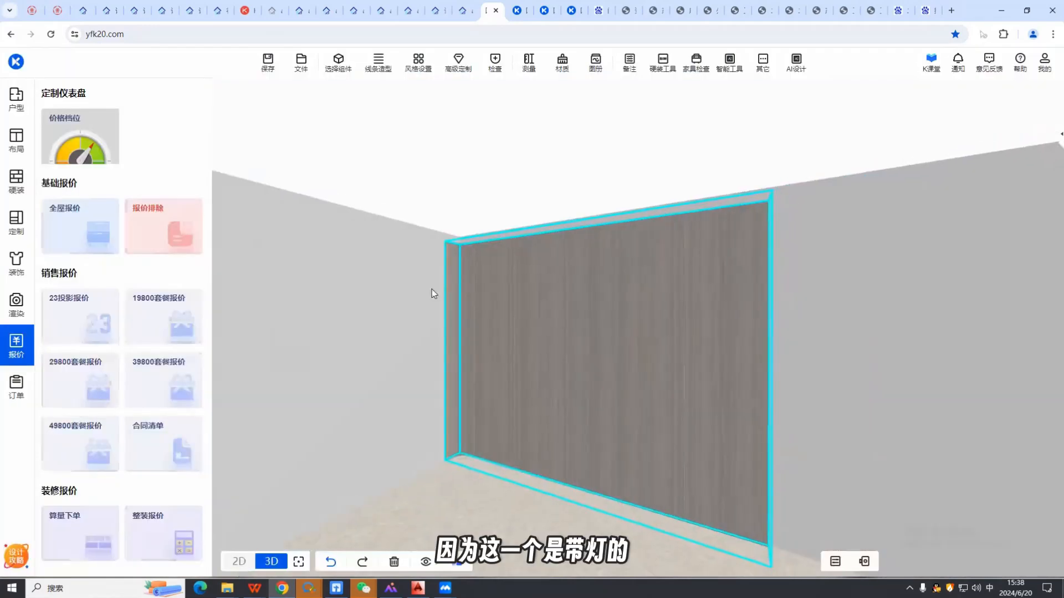
# Step: Check the left light strip option (D7) in the parameters of the QLA-N002J wall panel
pyautogui.click(971, 304)
pyautogui.scroll(-1, 1038, 376)
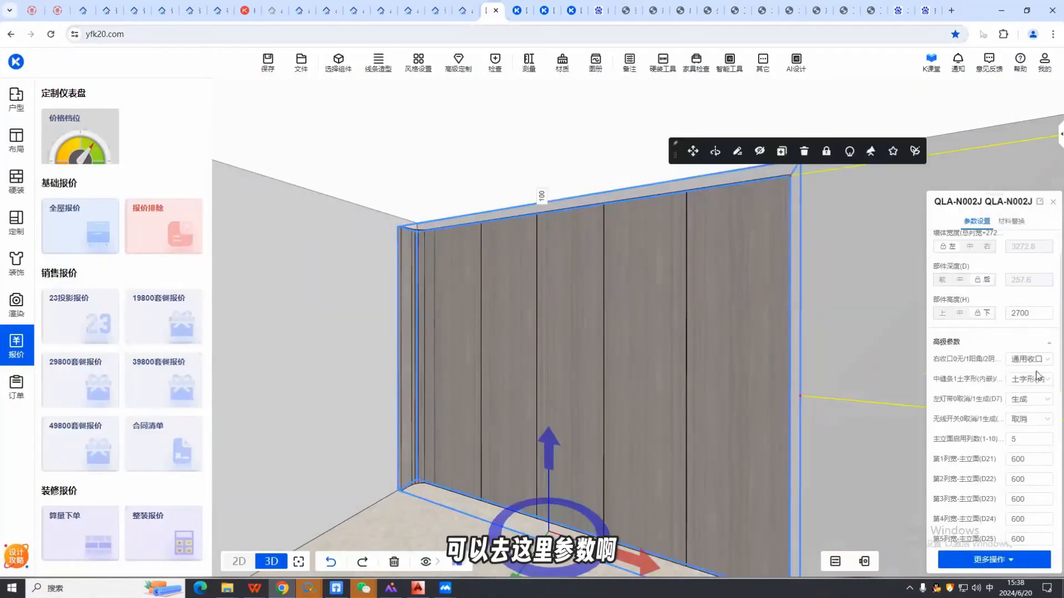
pyautogui.click(1031, 401)
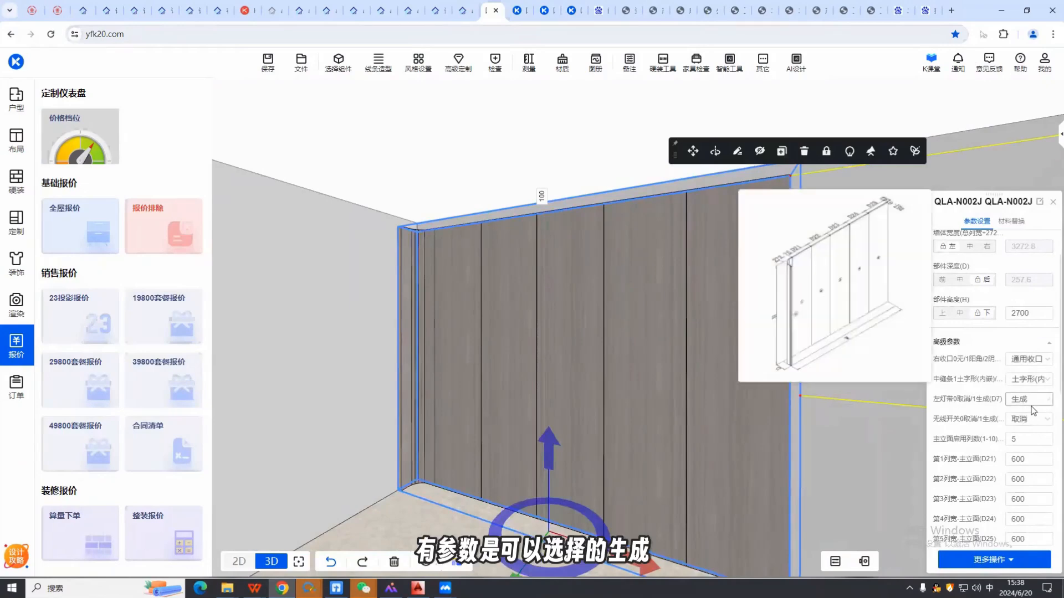
pyautogui.click(1031, 438)
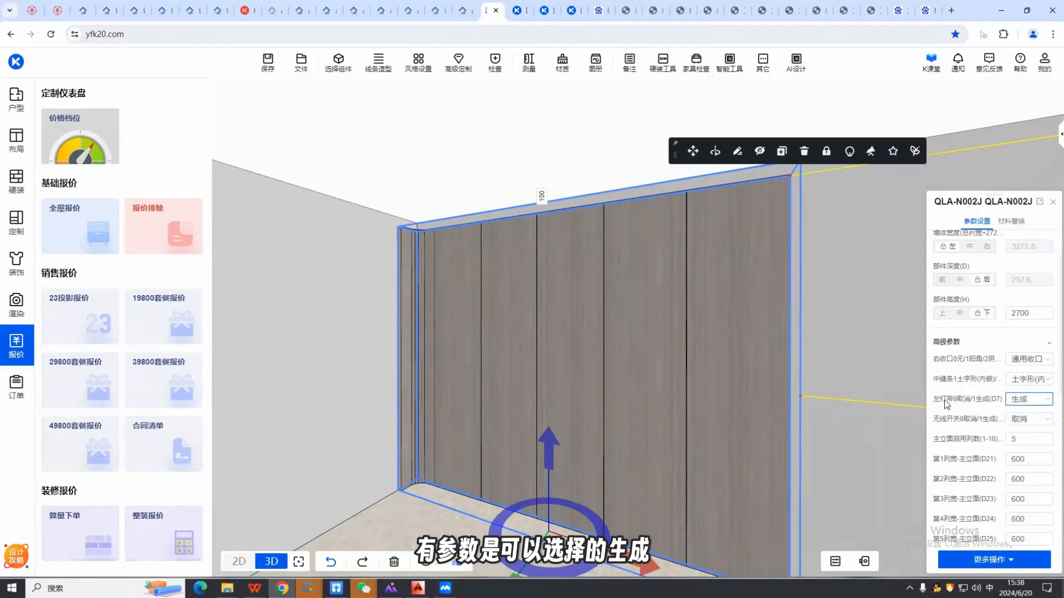
pyautogui.moveTo(967, 410)
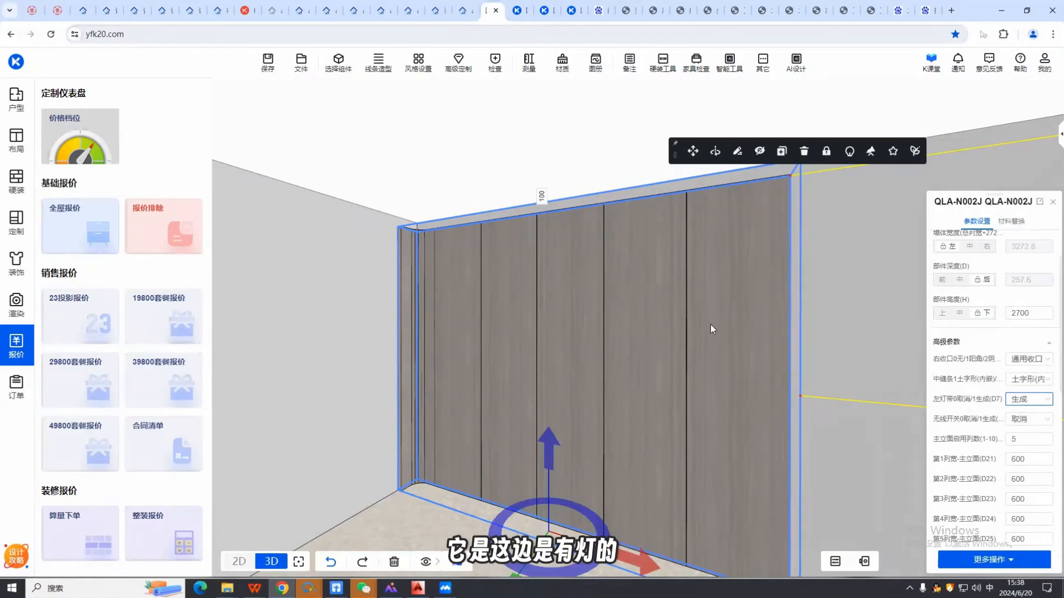
# Step: Inspect the closing strip at the right end of the QLA-N002J panel with component selection
pyautogui.moveTo(710, 324); pyautogui.dragTo(684, 320)
pyautogui.moveTo(627, 298); pyautogui.dragTo(596, 259)
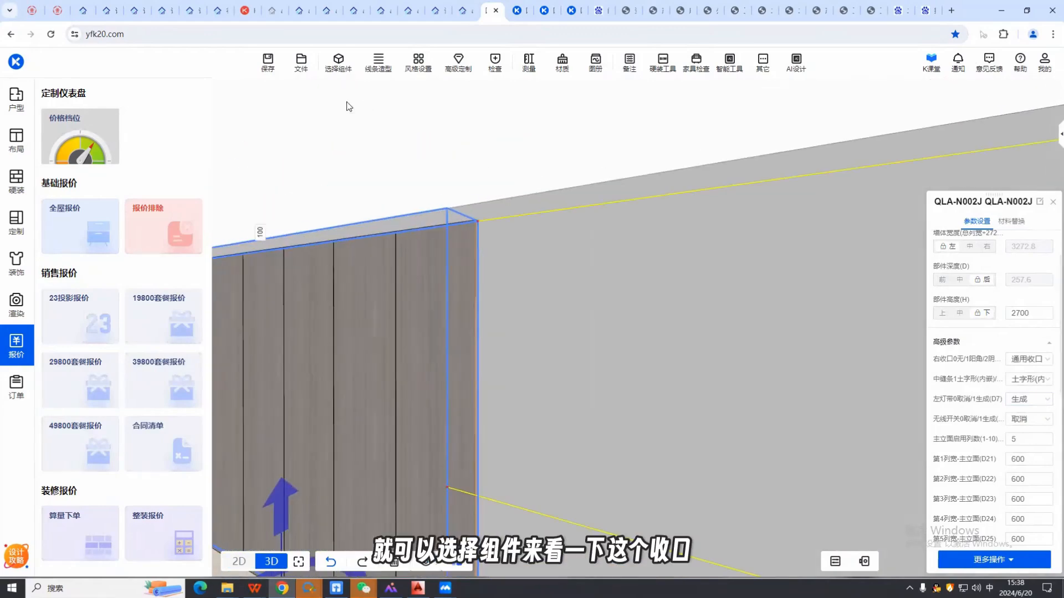
pyautogui.click(338, 62)
pyautogui.click(477, 237)
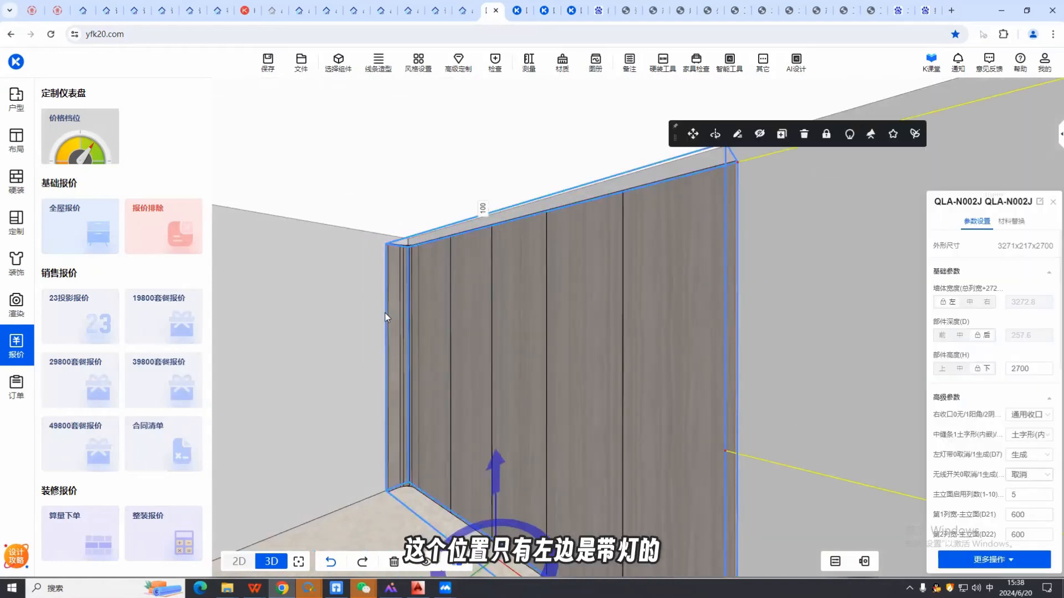
# Step: Start a 美家背景墙 design on the bare wall beside the corner and filter the schemes to 墙面系统2.0
pyautogui.moveTo(420, 321); pyautogui.dragTo(380, 247, button='right')
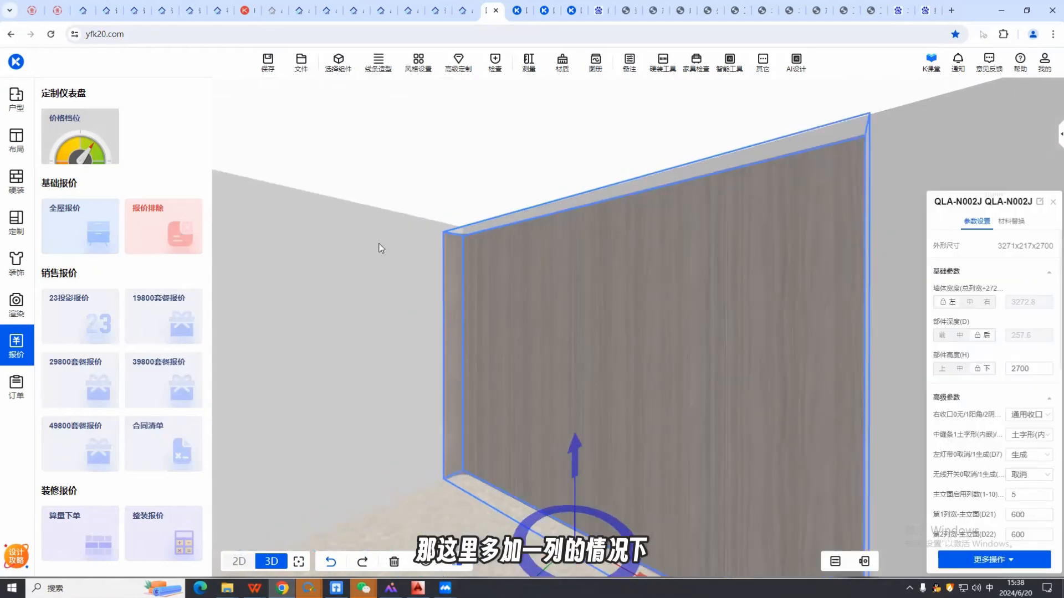
pyautogui.click(332, 332)
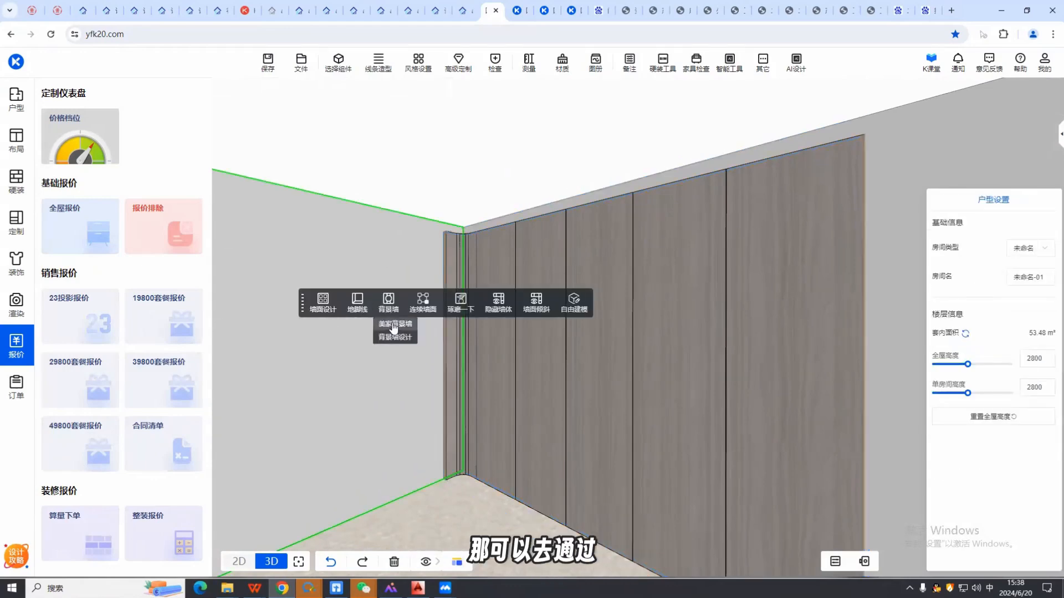
pyautogui.click(394, 325)
pyautogui.click(61, 134)
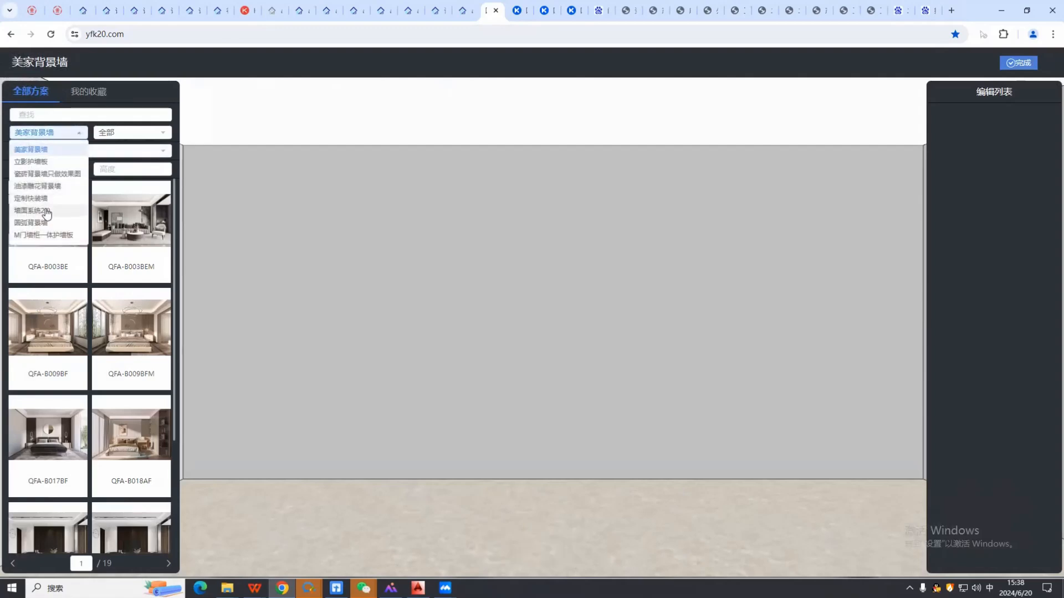
pyautogui.click(46, 212)
# Step: Find the lit panel scheme QLB-A001, preview its image and details, and place it on the wall
pyautogui.scroll(-5, 139, 327)
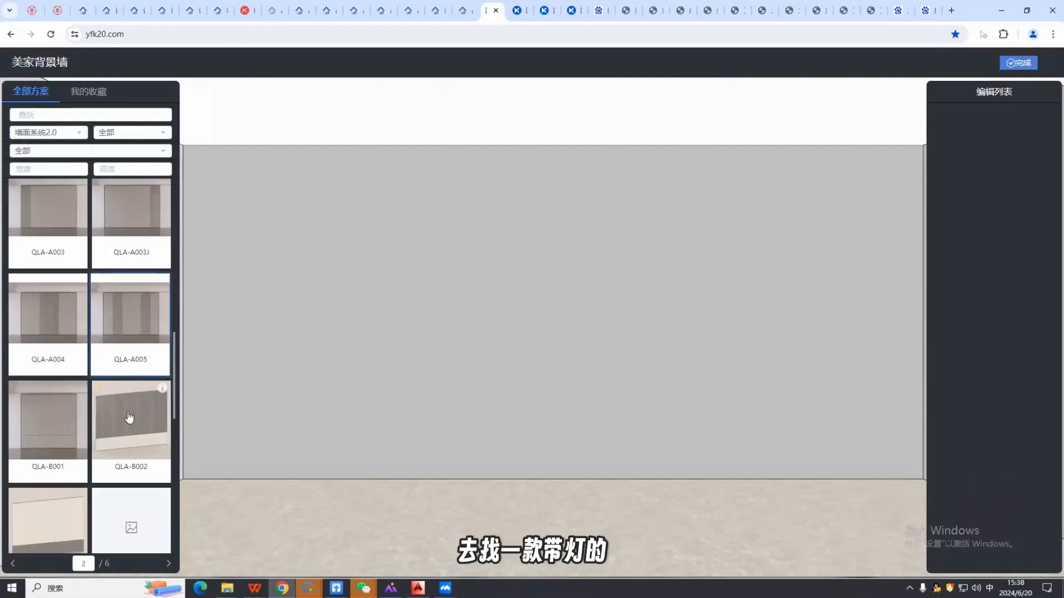
pyautogui.scroll(-10, 128, 438)
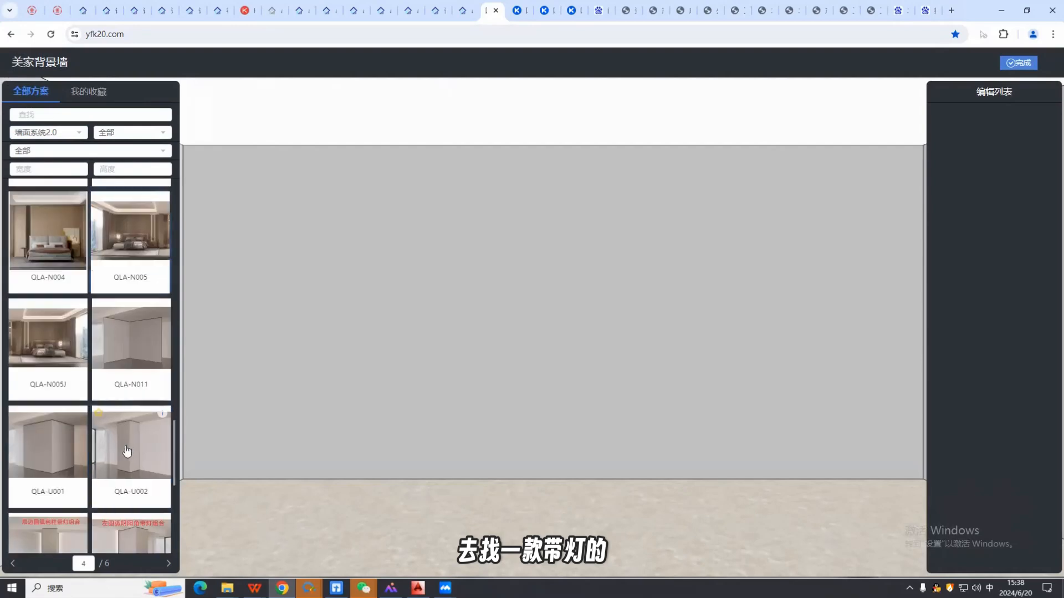
pyautogui.scroll(-10, 127, 451)
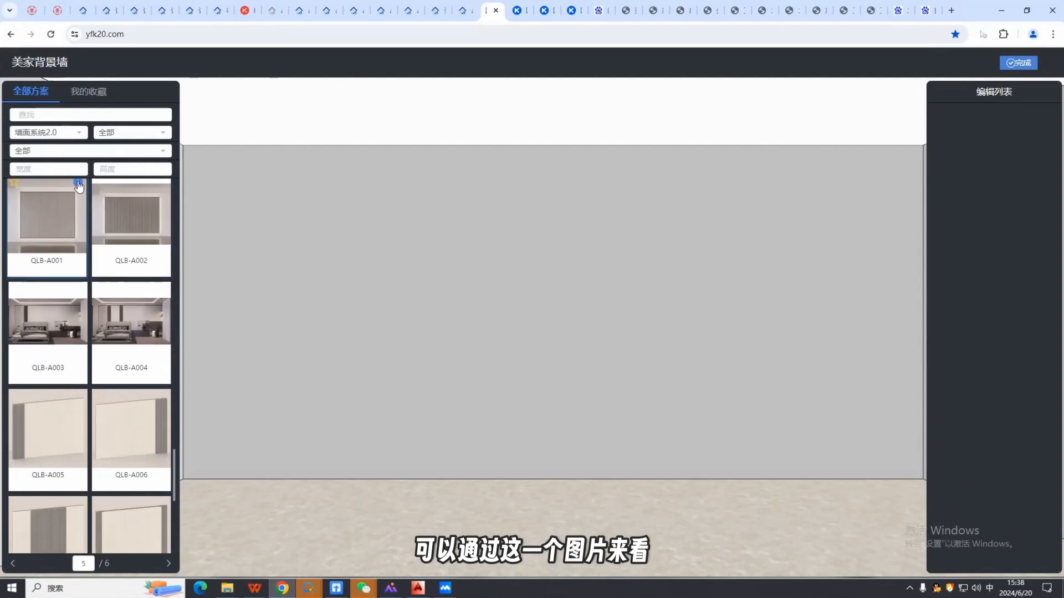
pyautogui.moveTo(78, 184)
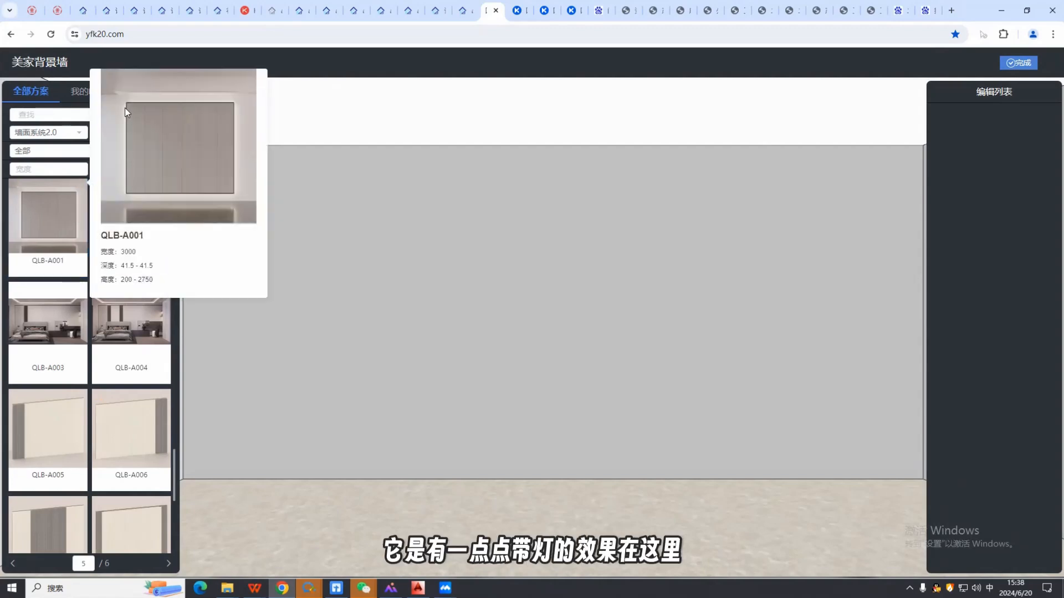
pyautogui.click(68, 219)
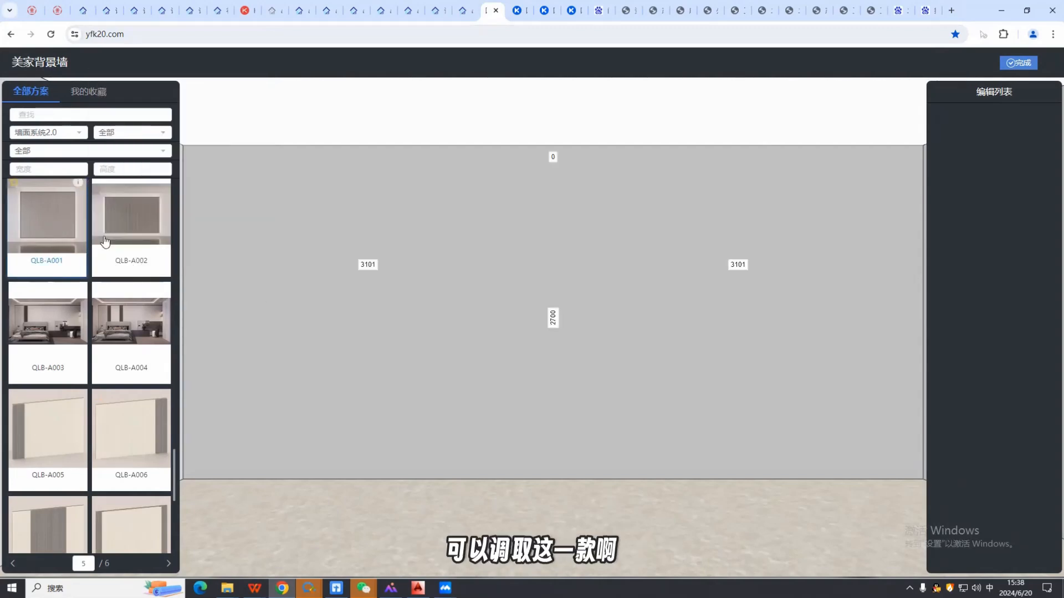
# Step: Set the QLB-A001 panel's number of columns (D20) to 1 and finish the wall design
pyautogui.scroll(-3, 1001, 262)
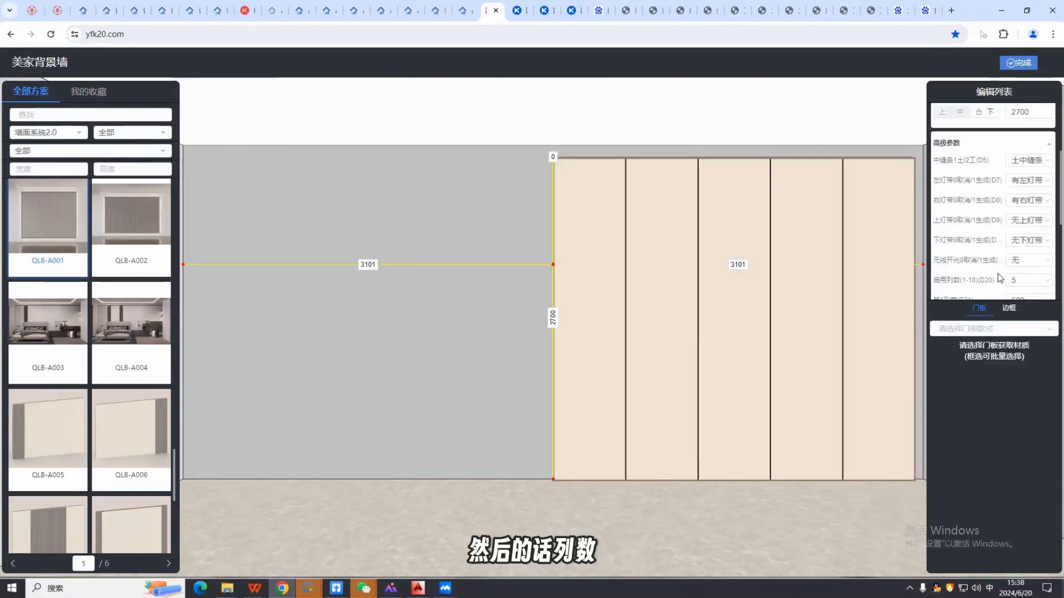
pyautogui.click(1023, 247)
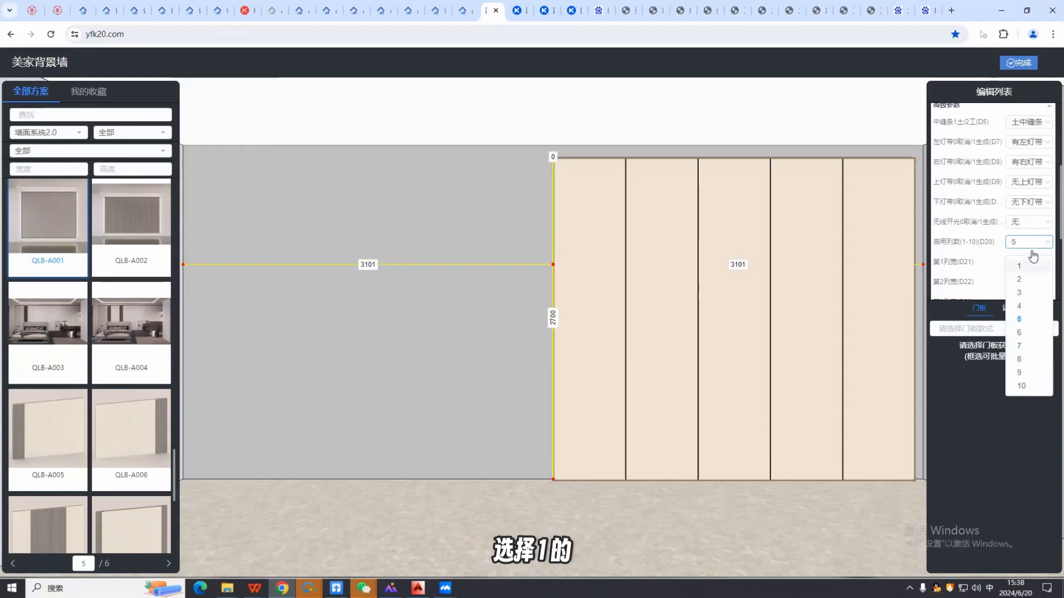
pyautogui.click(1025, 266)
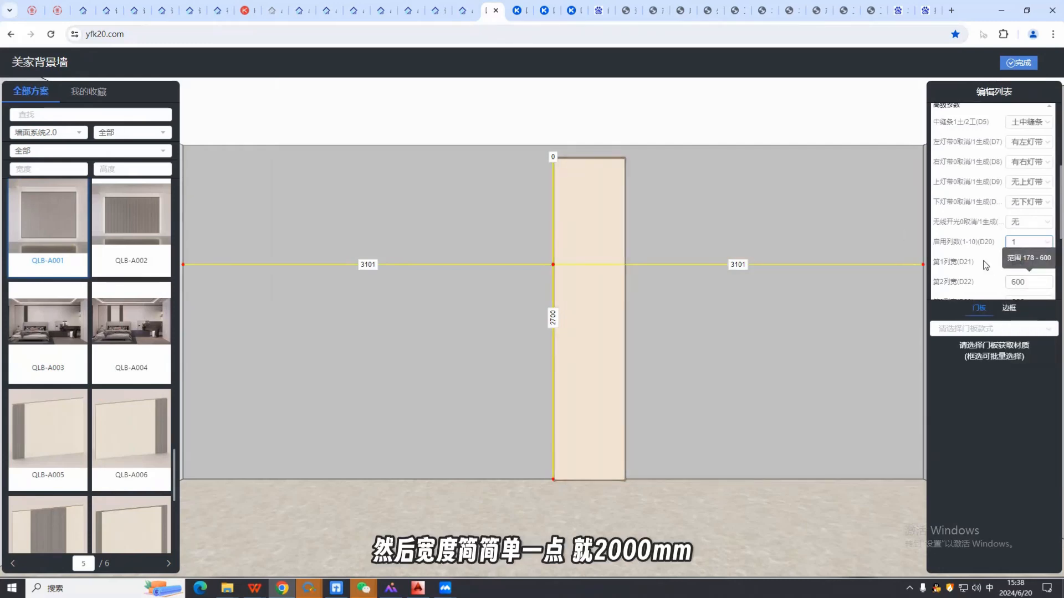
pyautogui.click(1019, 62)
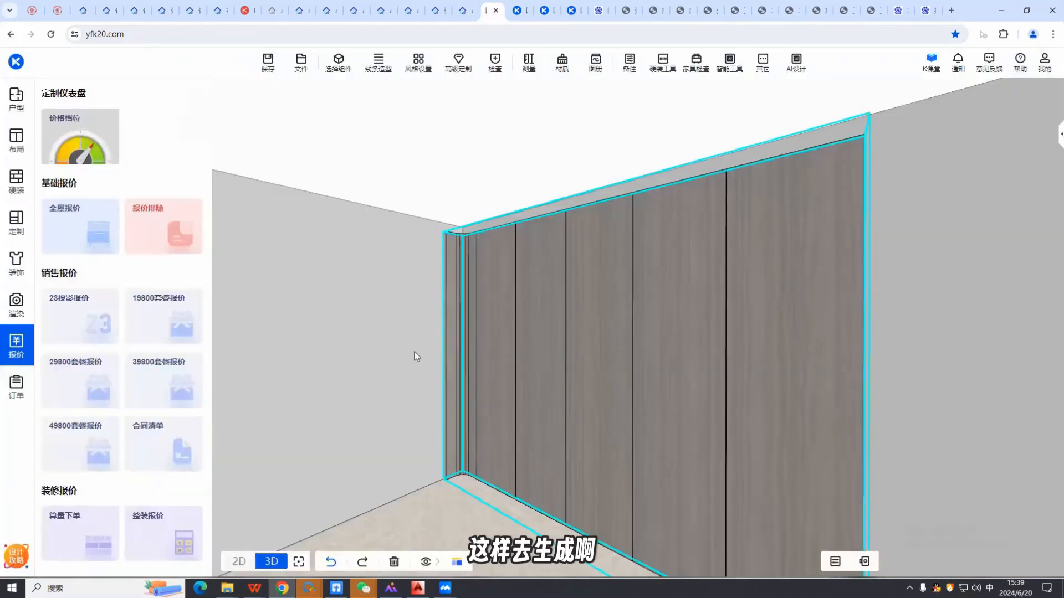
# Step: Move the single-column QLB-A001 panel along its wall up against the rounded corner panel
pyautogui.click(373, 309)
pyautogui.scroll(-2, 663, 287)
pyautogui.moveTo(663, 286); pyautogui.dragTo(461, 321)
pyautogui.click(501, 443)
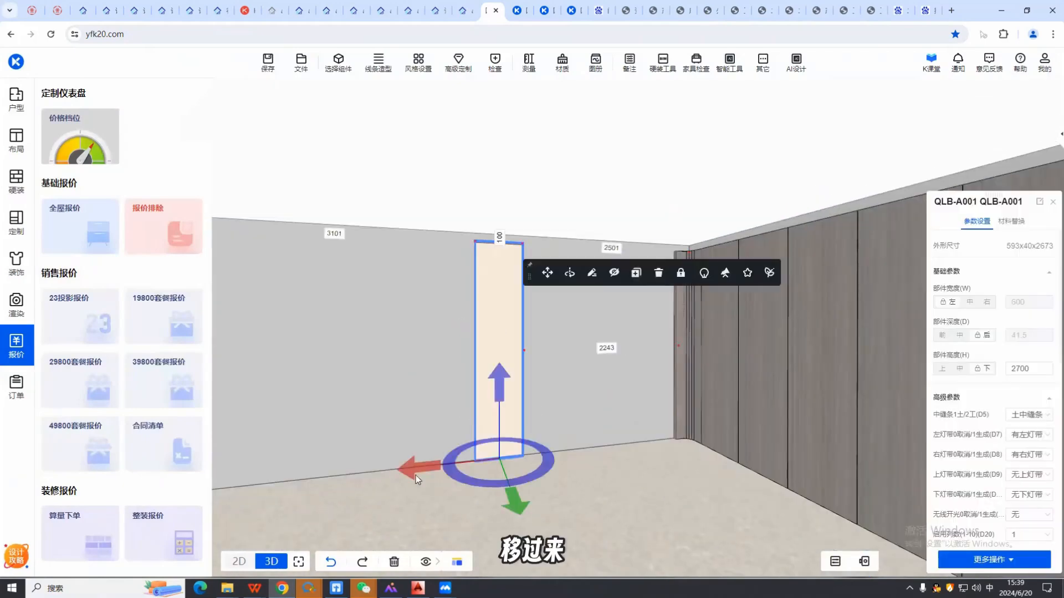
pyautogui.moveTo(416, 475); pyautogui.dragTo(587, 460)
pyautogui.click(600, 356)
# Step: Examine the joint between the QLB-A001 panel and the rounded corner panel, and the QLB-A001 panel's parameters
pyautogui.scroll(1, 599, 356)
pyautogui.moveTo(599, 357); pyautogui.dragTo(627, 305)
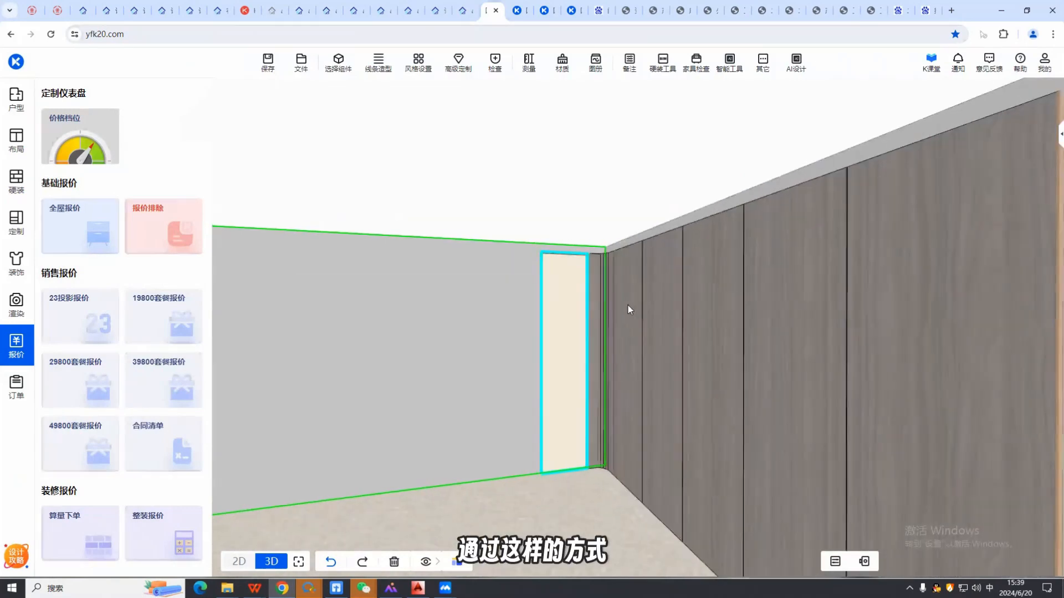
pyautogui.scroll(2, 506, 291)
pyautogui.click(594, 275)
pyautogui.scroll(1, 603, 271)
pyautogui.scroll(2, 604, 270)
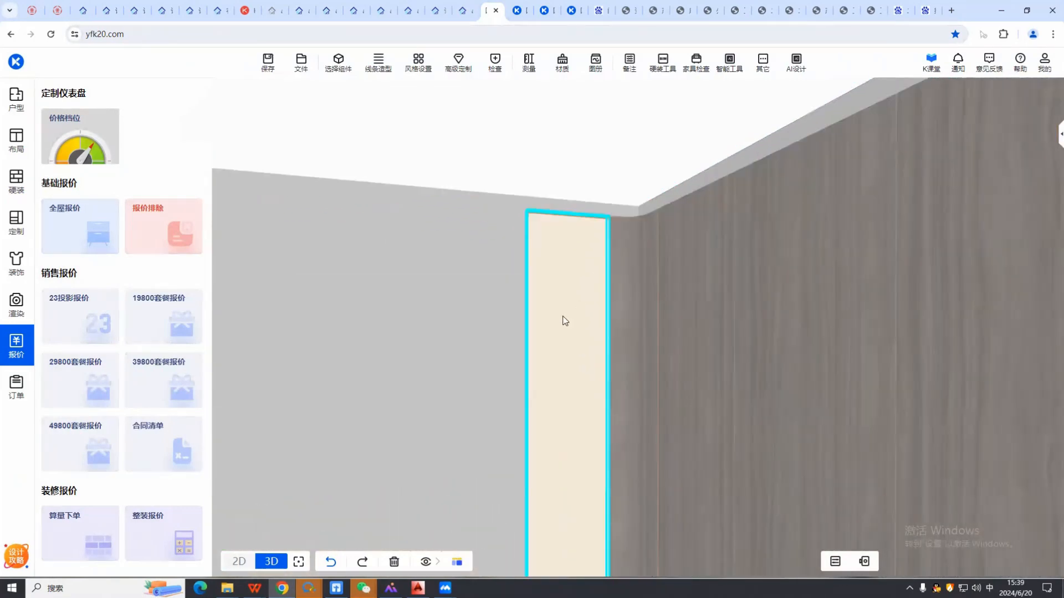
pyautogui.moveTo(563, 317); pyautogui.dragTo(515, 314)
pyautogui.click(538, 345)
pyautogui.click(500, 309)
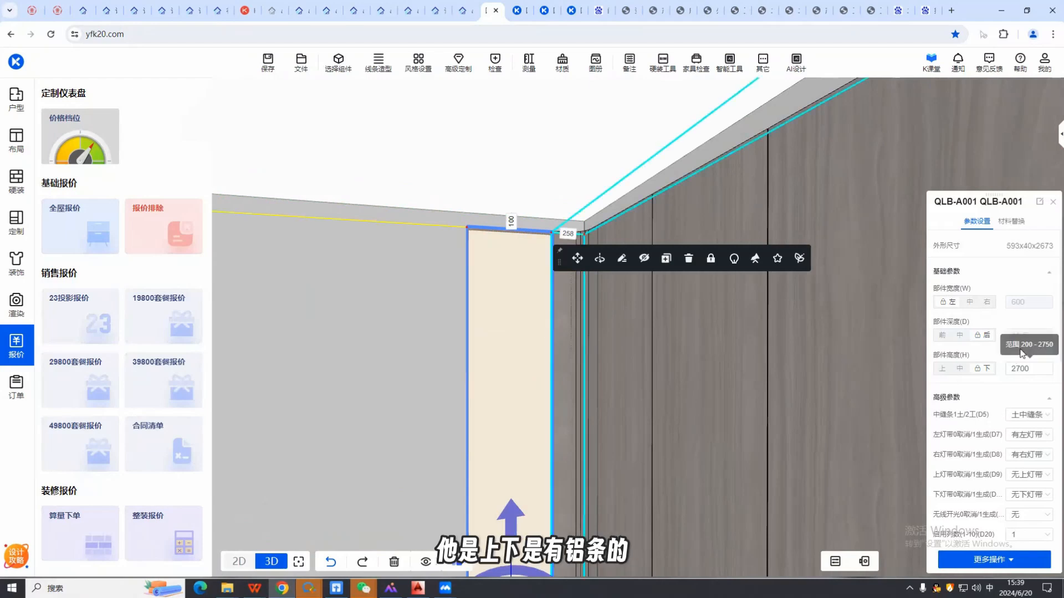
# Step: Compare the top-edge trims of the QLB-A001 panel and the rounded corner panel QLA-N002J up close
pyautogui.click(468, 227)
pyautogui.scroll(2, 450, 267)
pyautogui.click(484, 302)
pyautogui.moveTo(486, 261); pyautogui.dragTo(484, 301, button='middle')
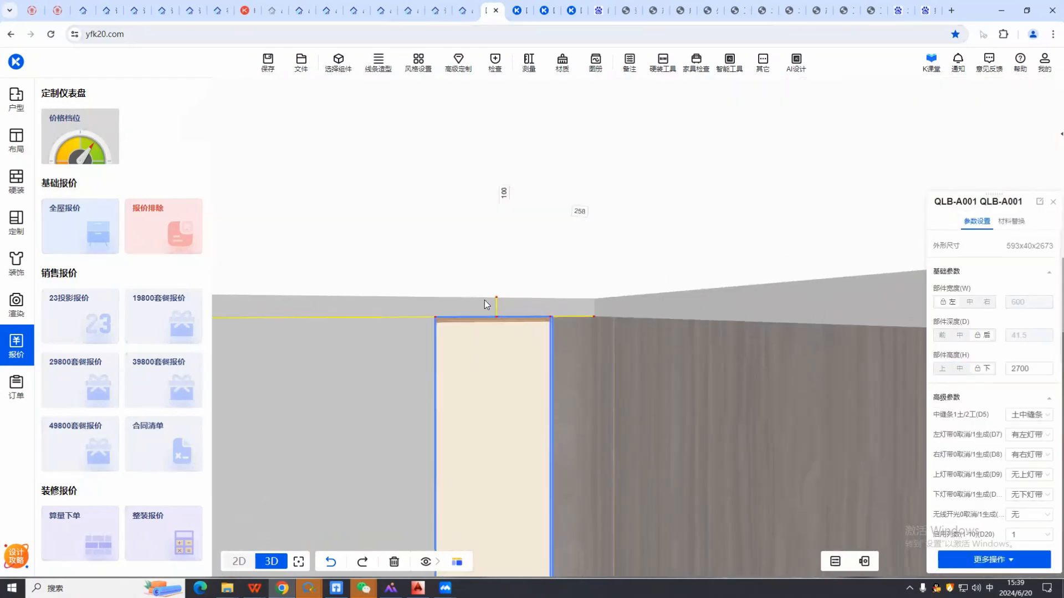
pyautogui.scroll(5, 466, 325)
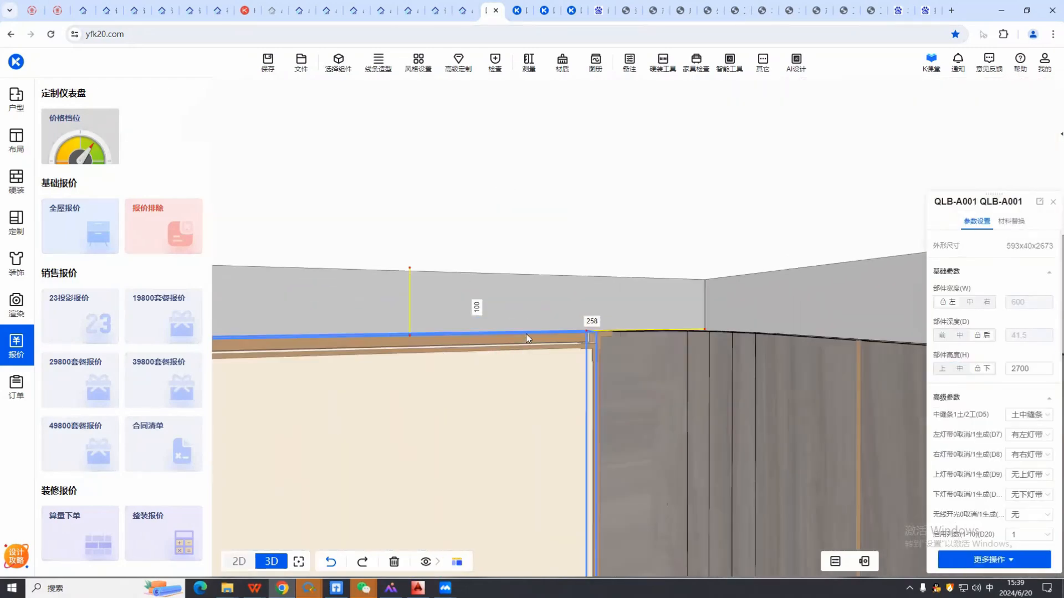
pyautogui.click(725, 387)
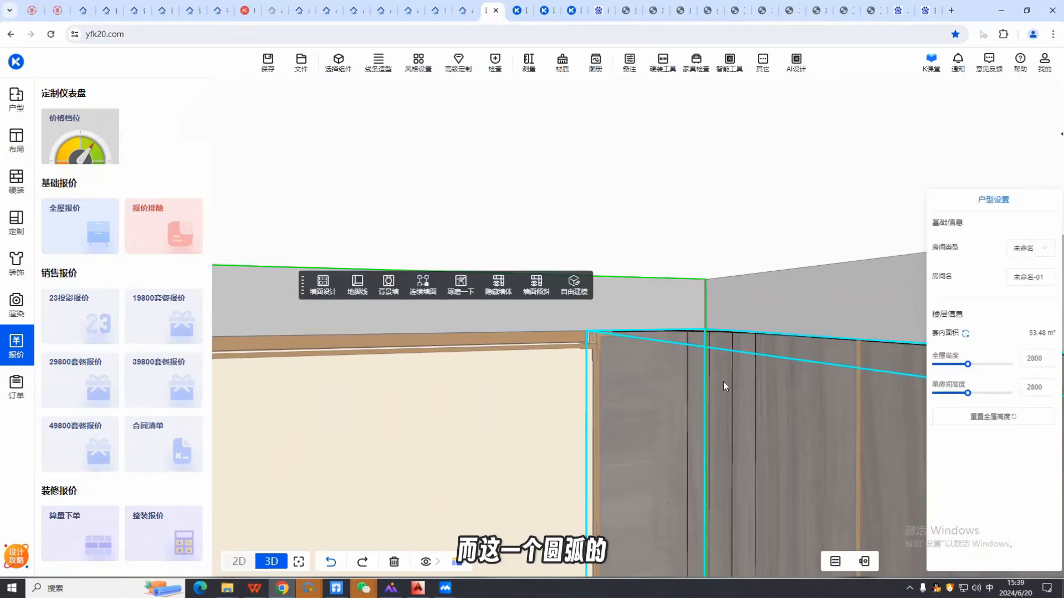
pyautogui.click(789, 401)
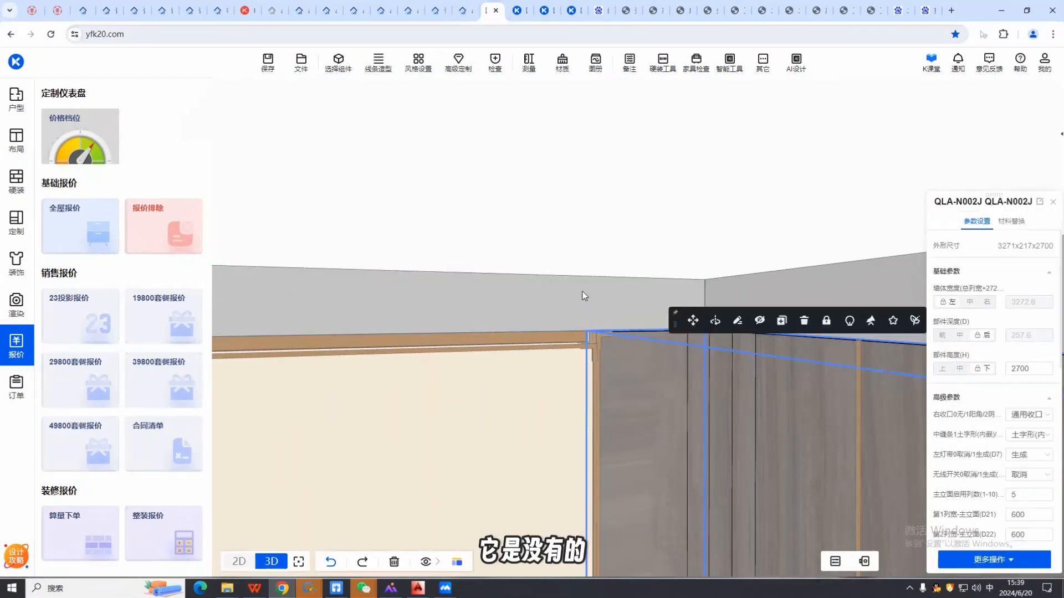
pyautogui.press('d')
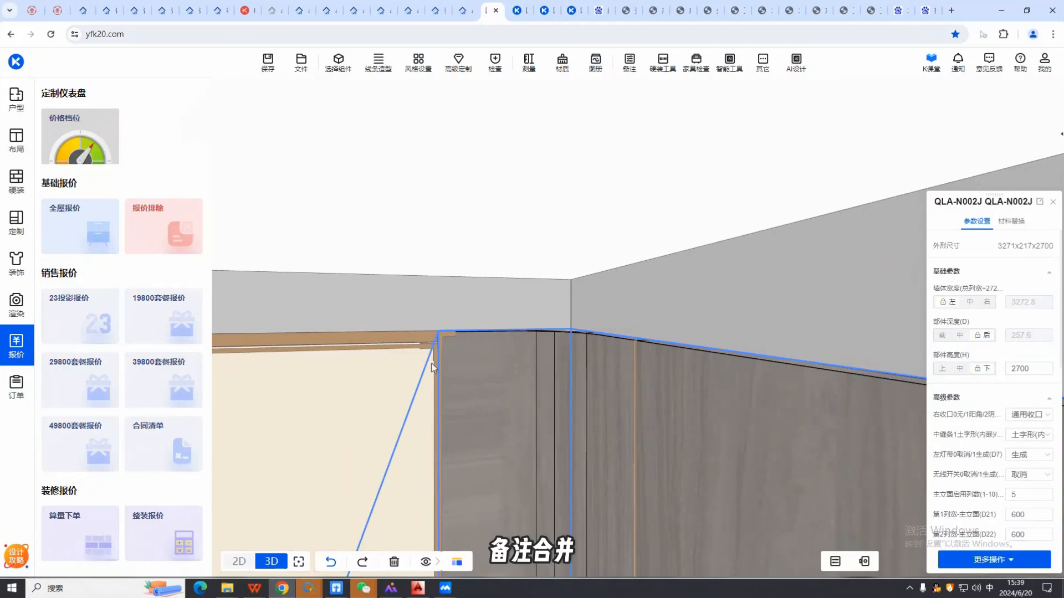
# Step: Inspect the vertical seam between the QLB-A001 column and the QLA-N002J corner panel, including how both walls read together
pyautogui.scroll(-3, 534, 321)
pyautogui.moveTo(533, 321); pyautogui.dragTo(643, 366, button='right')
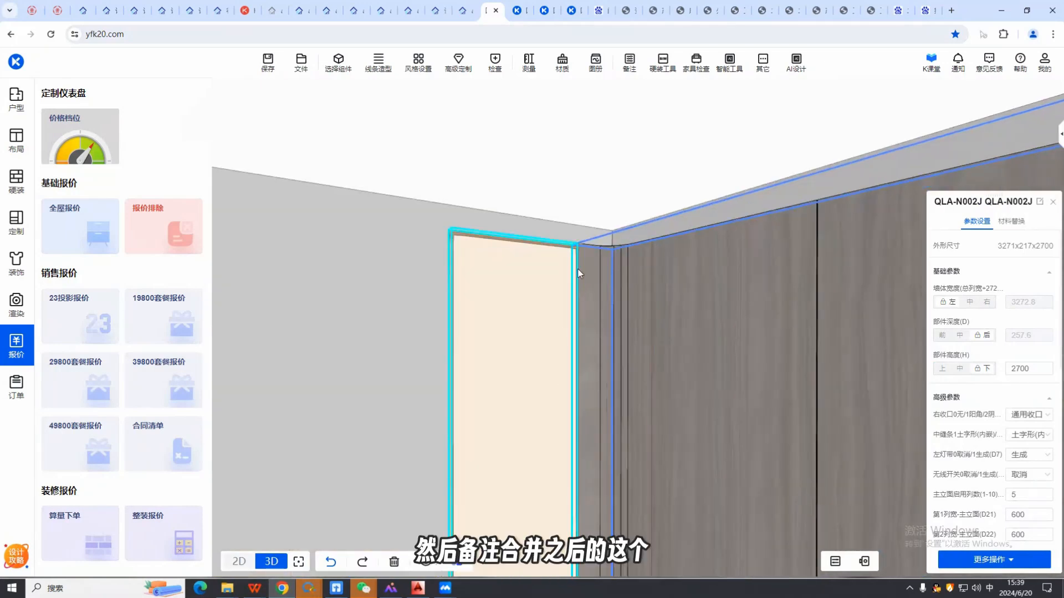
pyautogui.click(517, 282)
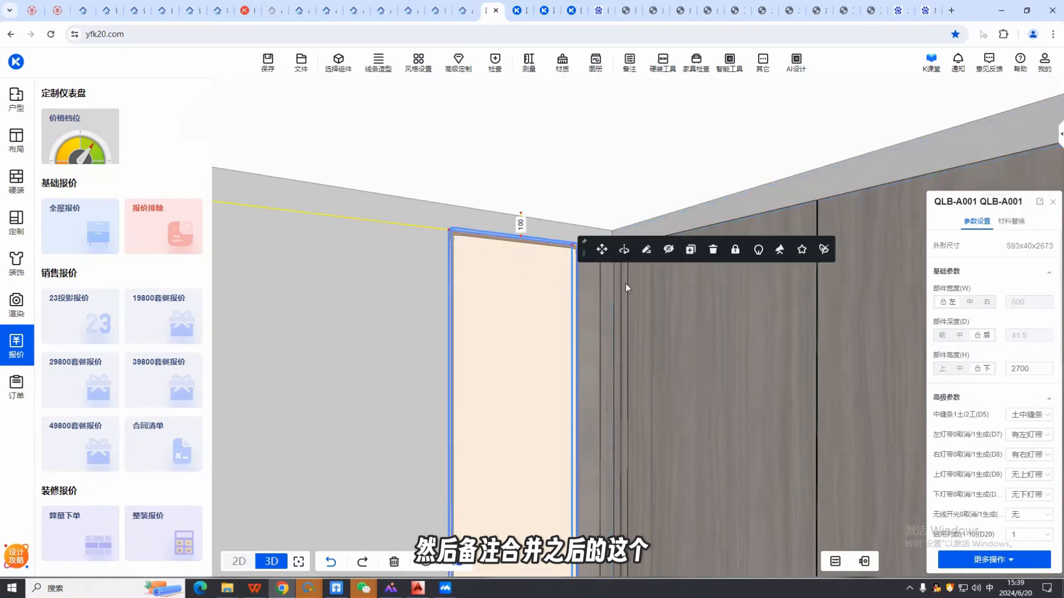
pyautogui.click(575, 254)
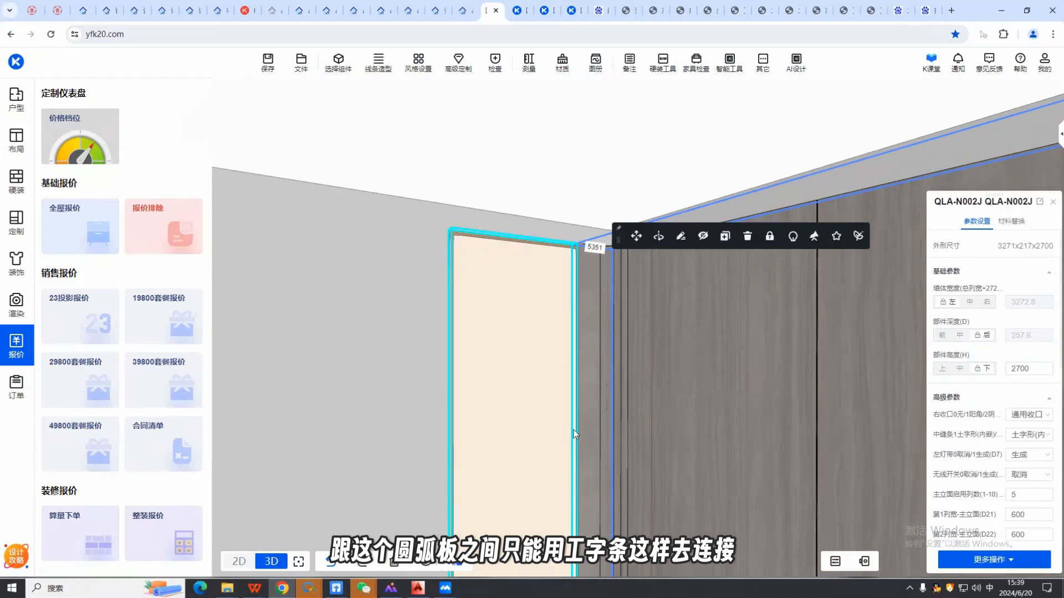
pyautogui.moveTo(605, 384); pyautogui.dragTo(640, 384)
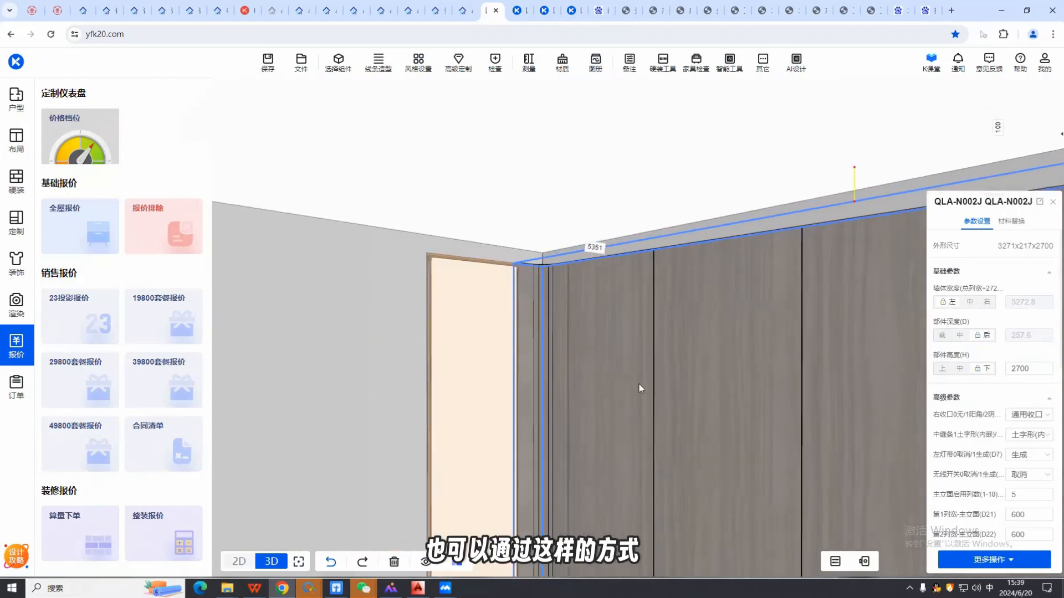
pyautogui.moveTo(539, 383); pyautogui.dragTo(630, 377)
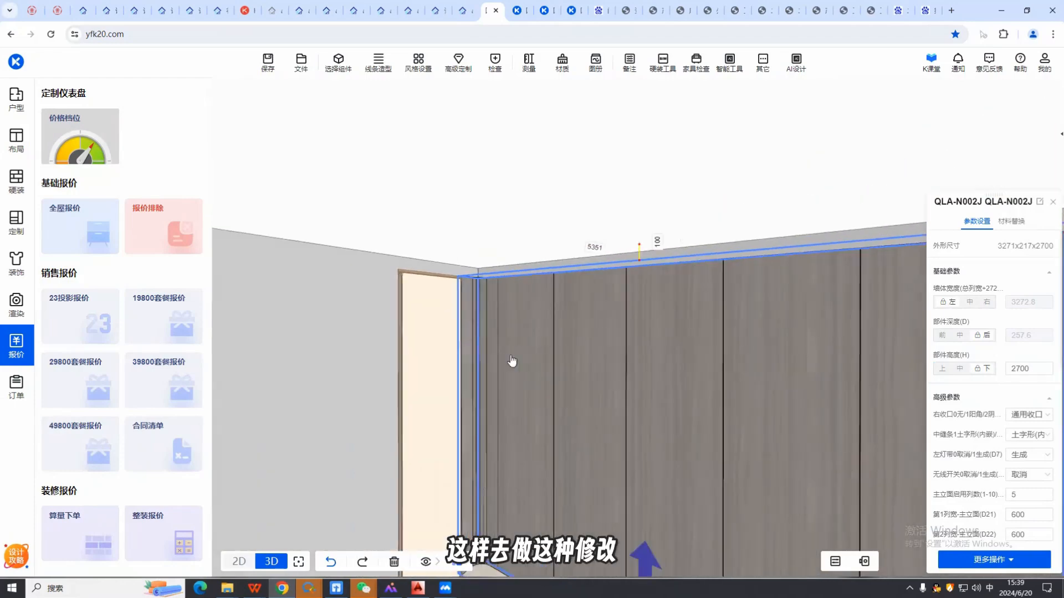
pyautogui.moveTo(512, 361); pyautogui.dragTo(564, 366)
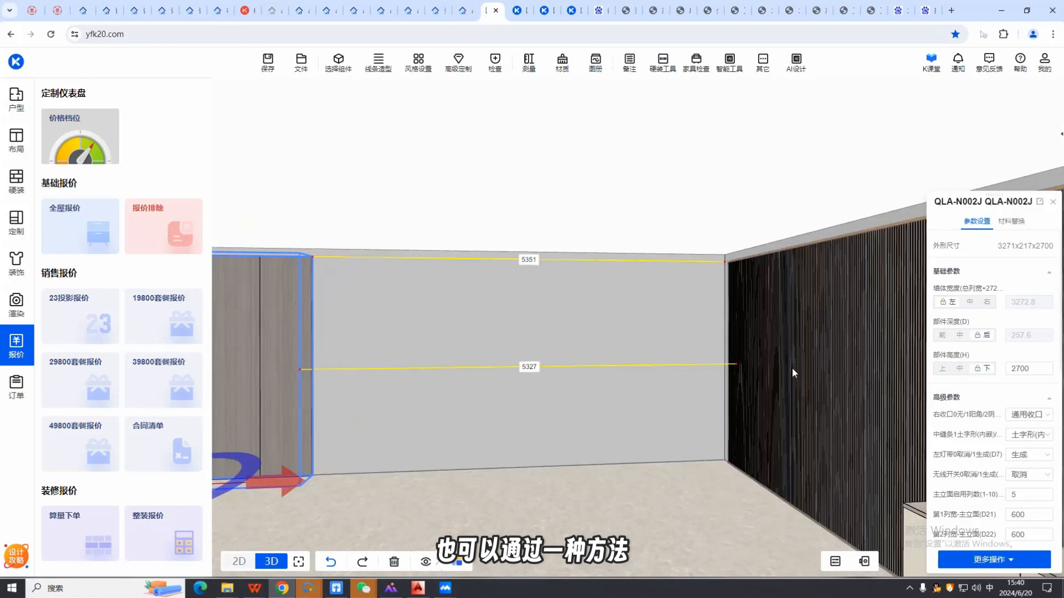
# Step: Delete the slatted QLA-A002 wall panel and the floor cabinets standing in front of that wall
pyautogui.click(734, 289)
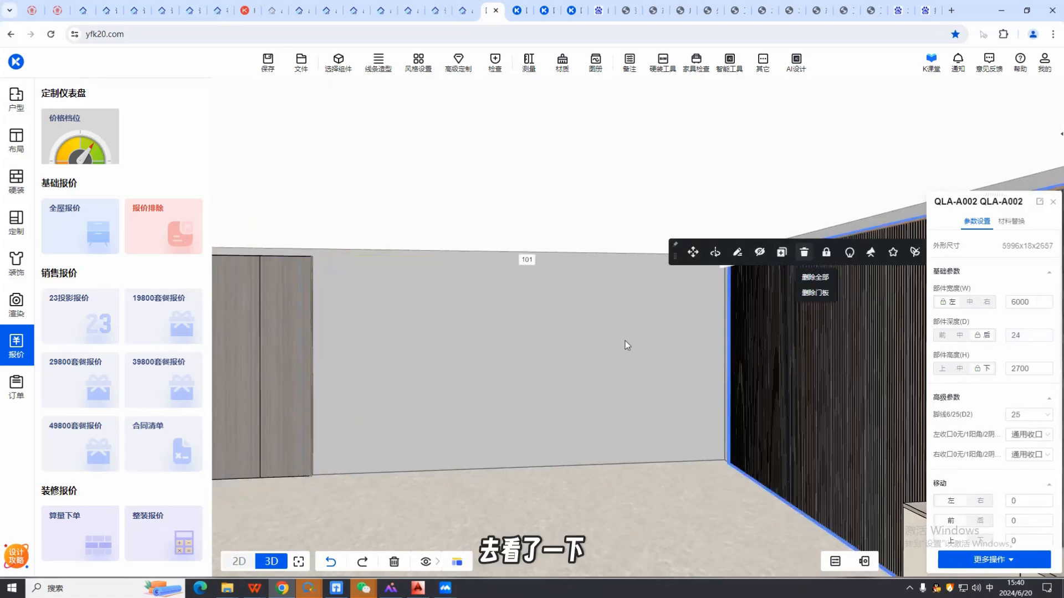
pyautogui.press('Delete')
pyautogui.moveTo(494, 340); pyautogui.dragTo(606, 363)
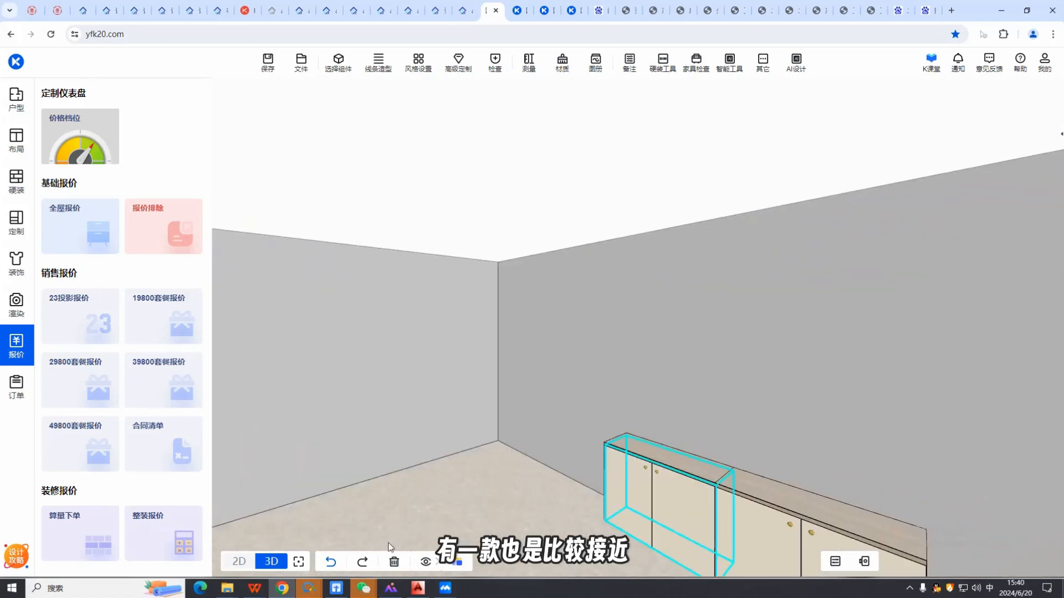
pyautogui.click(715, 477)
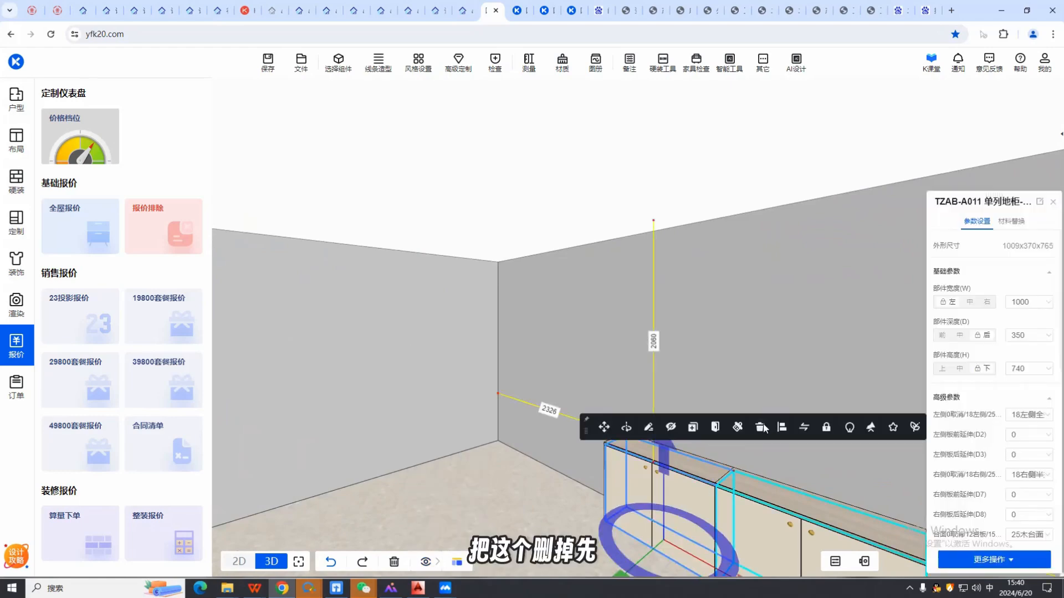
pyautogui.press('Delete')
pyautogui.click(770, 503)
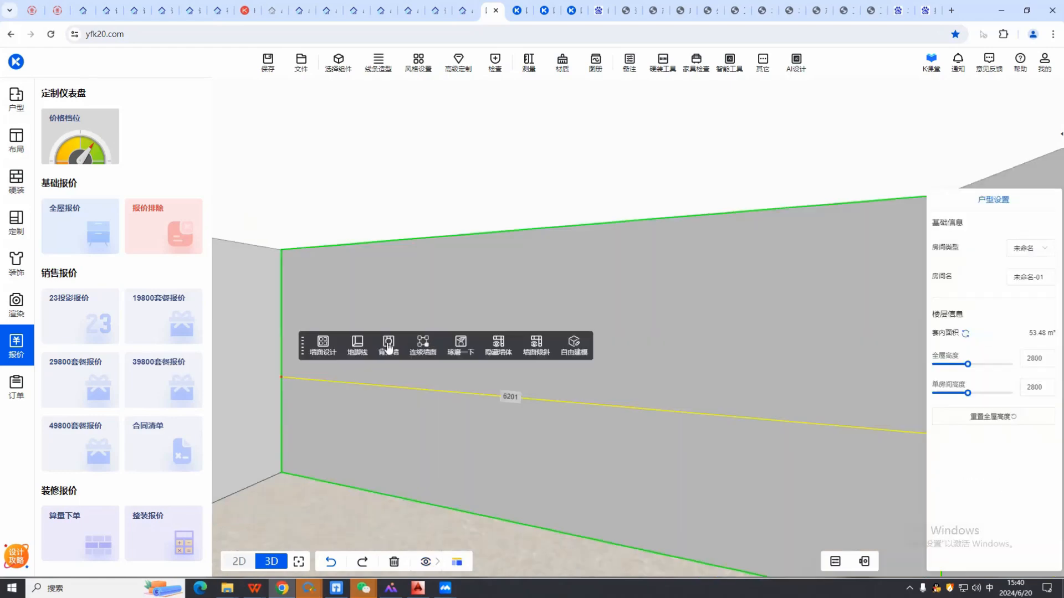
# Step: Start a background wall design on the cleared wall and place panel QLA-N005J from the 墙面系统2.0 category
pyautogui.click(388, 349)
pyautogui.click(391, 379)
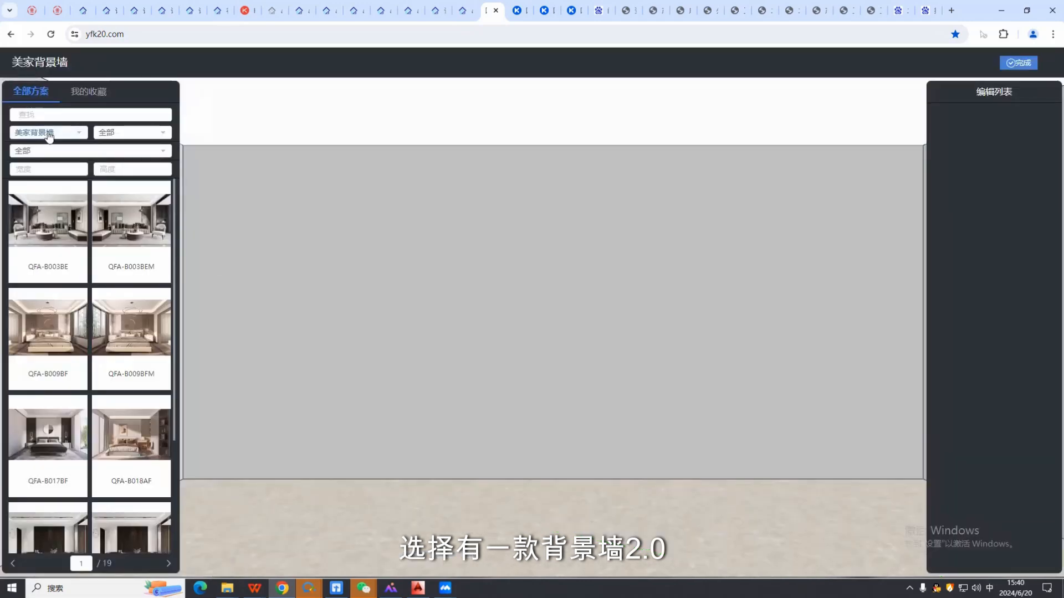
pyautogui.click(49, 135)
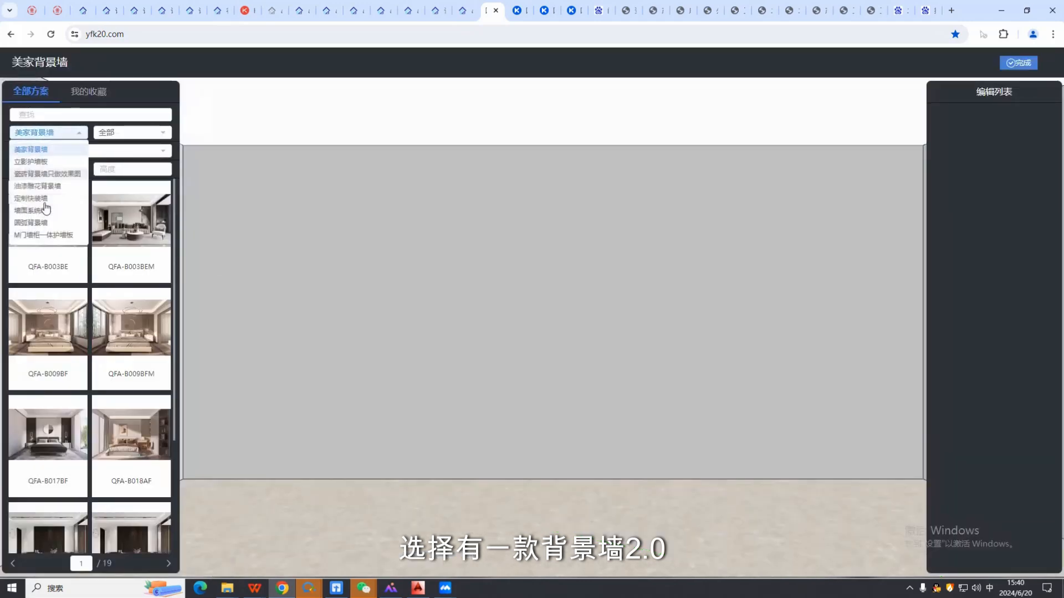
pyautogui.click(44, 210)
pyautogui.scroll(-10, 70, 355)
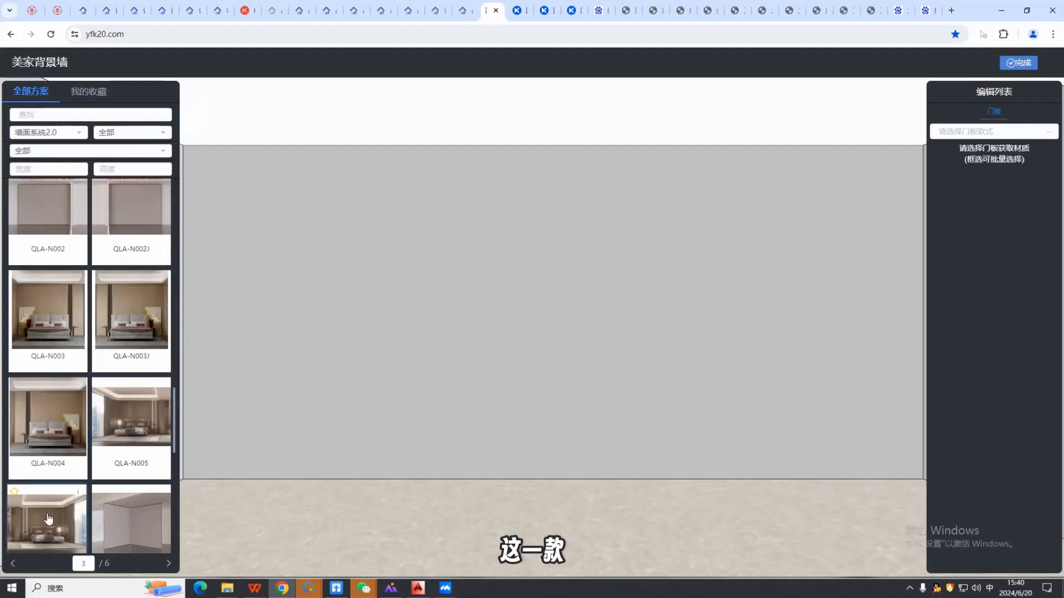
pyautogui.click(56, 515)
pyautogui.click(545, 321)
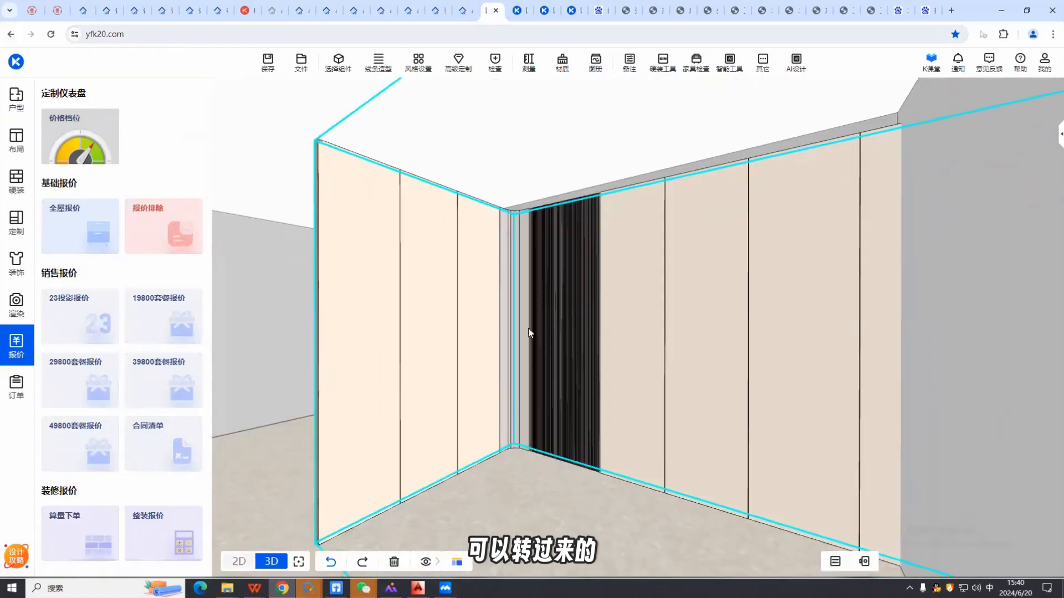
# Step: Set the QLA-N005J panel's distance from the adjacent wall to 0 so its rounded part sits in the corner
pyautogui.click(1020, 330)
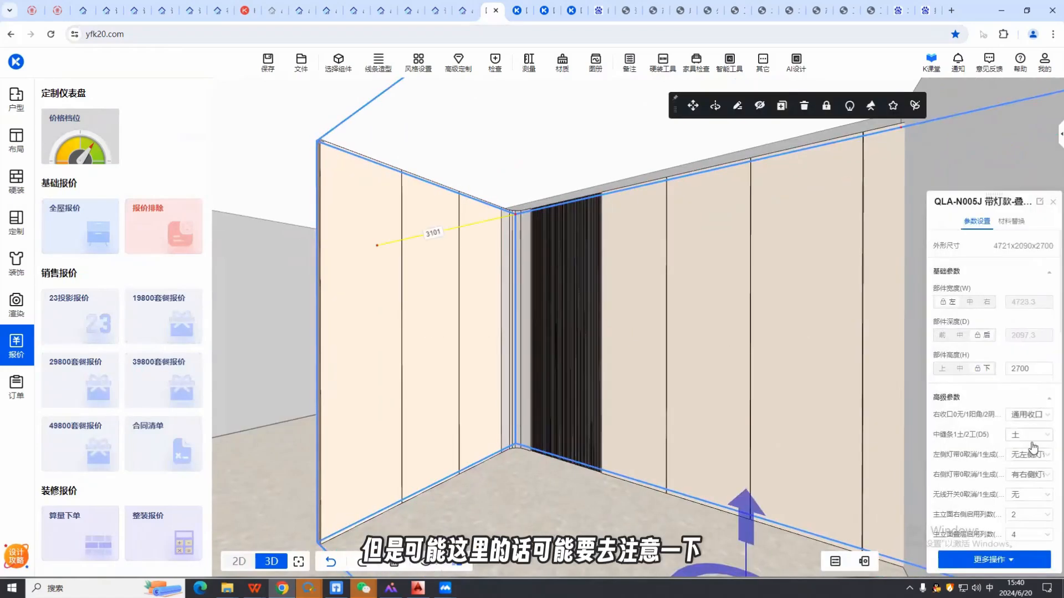
pyautogui.scroll(-3, 594, 329)
pyautogui.moveTo(594, 330); pyautogui.dragTo(713, 327, button='right')
pyautogui.click(609, 281)
pyautogui.click(646, 365)
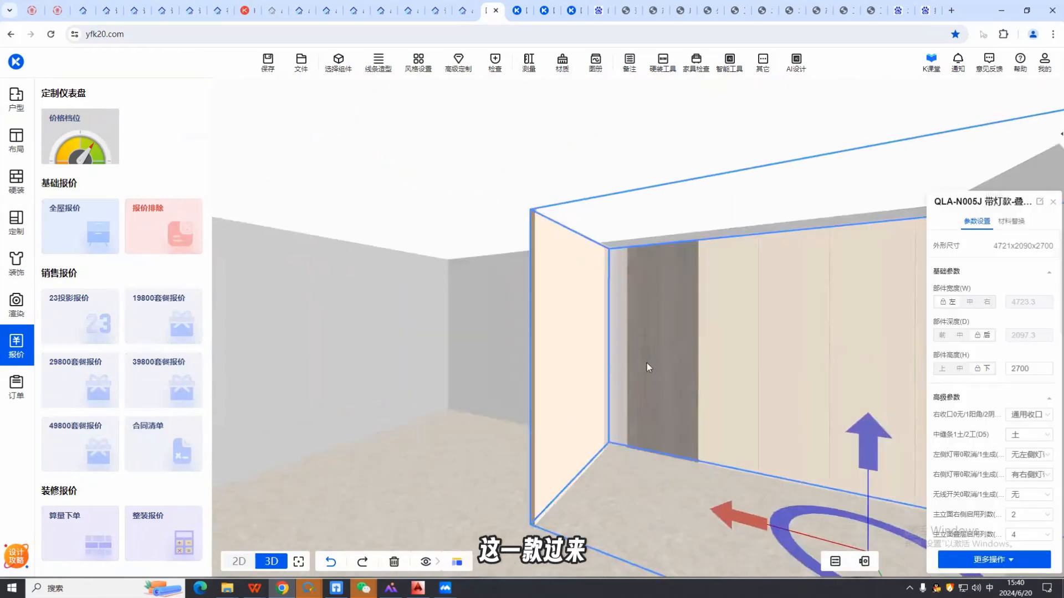
pyautogui.click(561, 263)
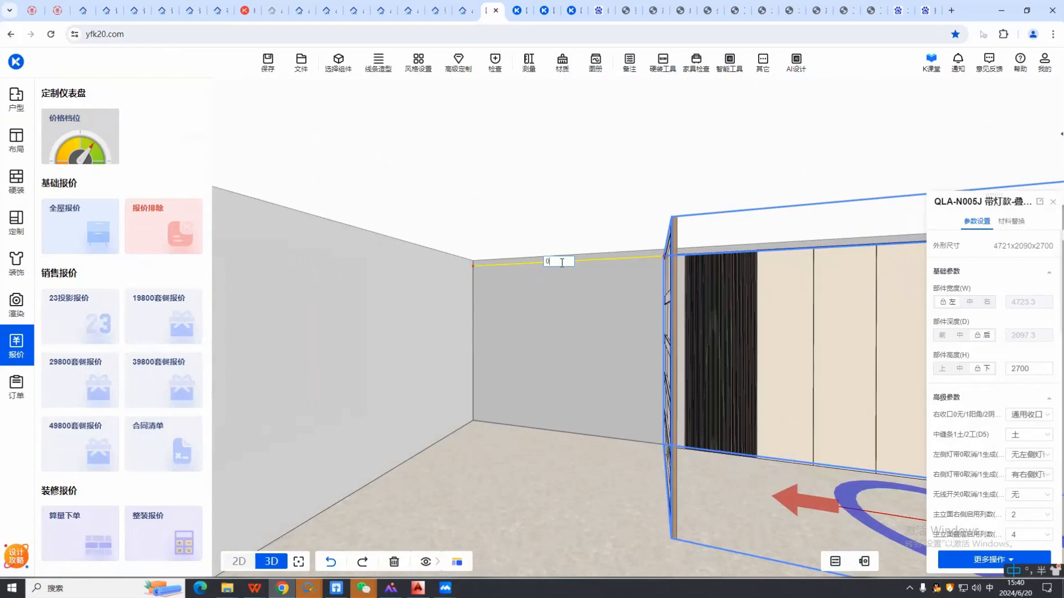
pyautogui.press('Return')
# Step: Delete the unwanted board components at the free end of the QLA-N005J panel's long side and return to whole-object selection
pyautogui.scroll(10, 696, 390)
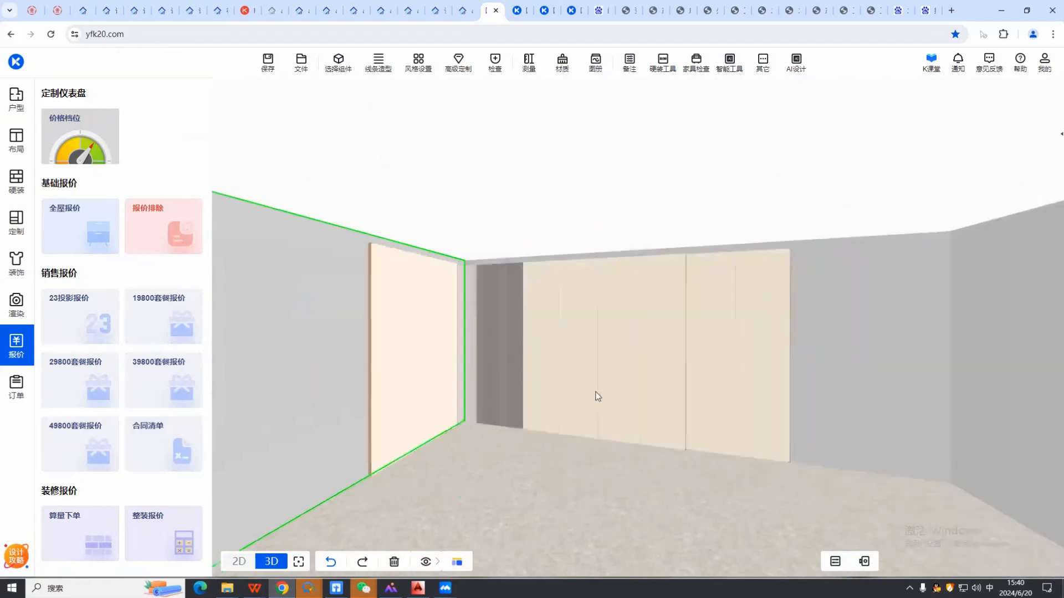
pyautogui.scroll(-6, 683, 321)
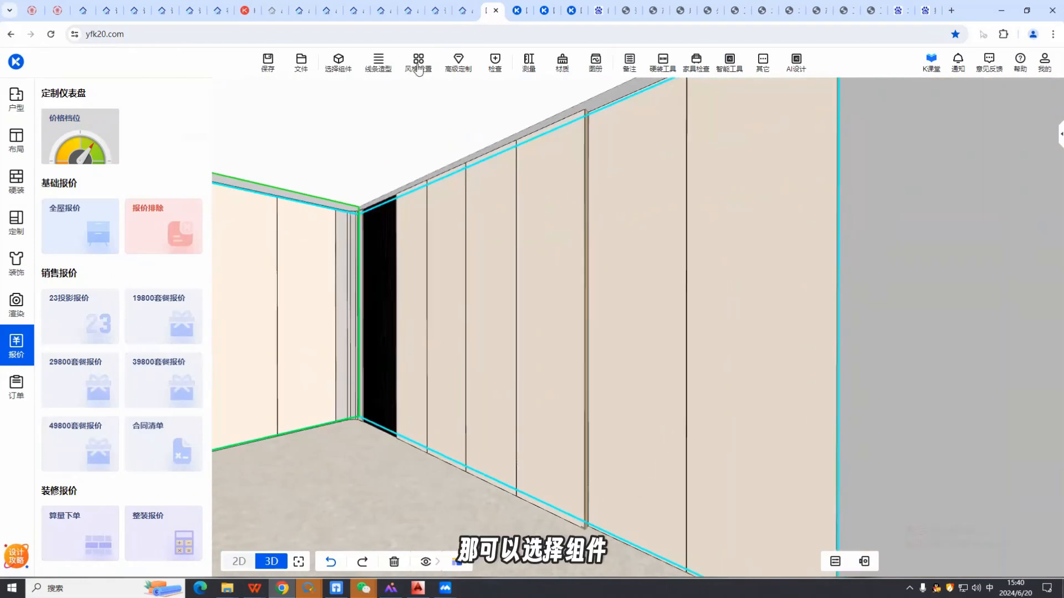
pyautogui.click(338, 61)
pyautogui.click(659, 288)
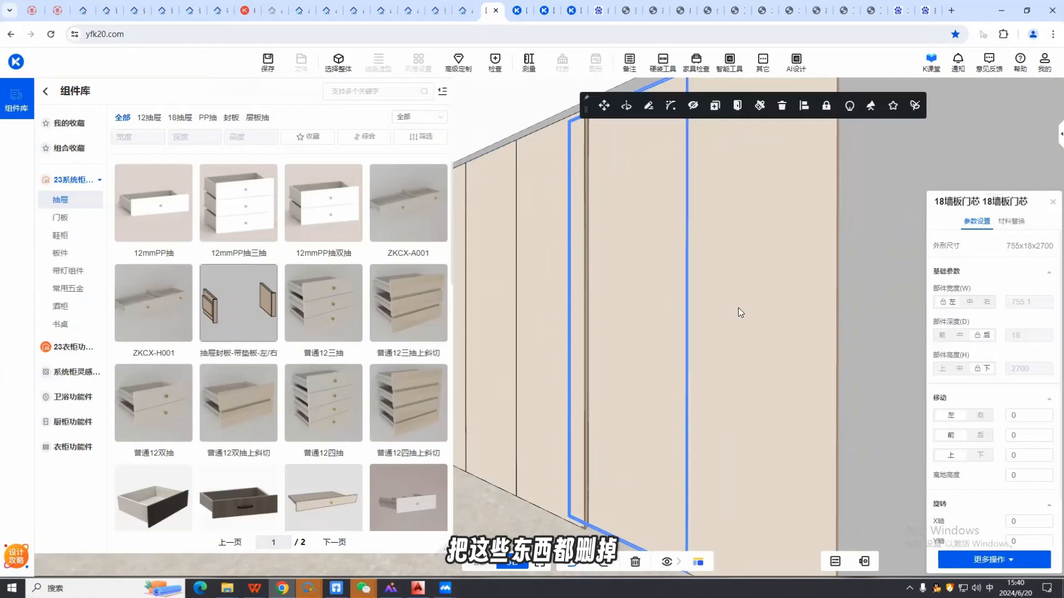
pyautogui.moveTo(707, 324); pyautogui.dragTo(661, 322)
pyautogui.click(677, 281)
pyautogui.press('Delete')
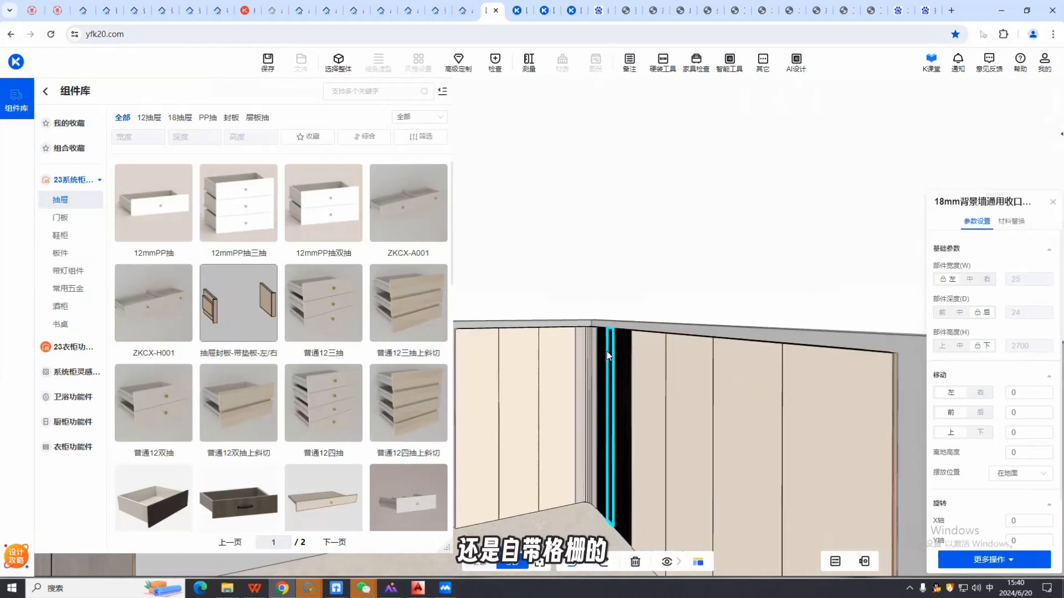
pyautogui.click(343, 67)
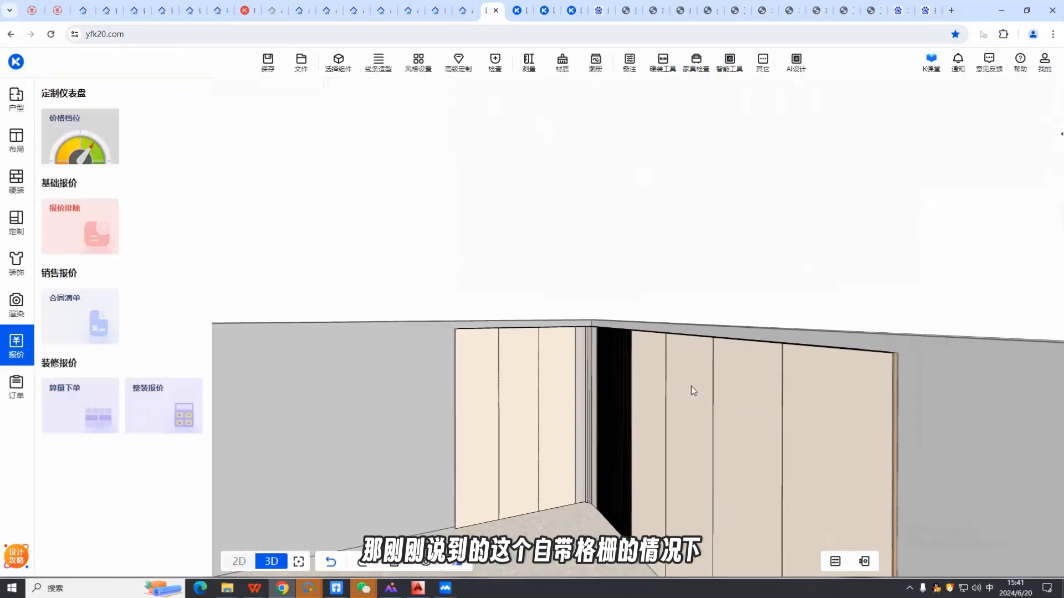
# Step: Check the allowed height range of the QLA-N005J panel and show the room in 2D plan view
pyautogui.click(692, 387)
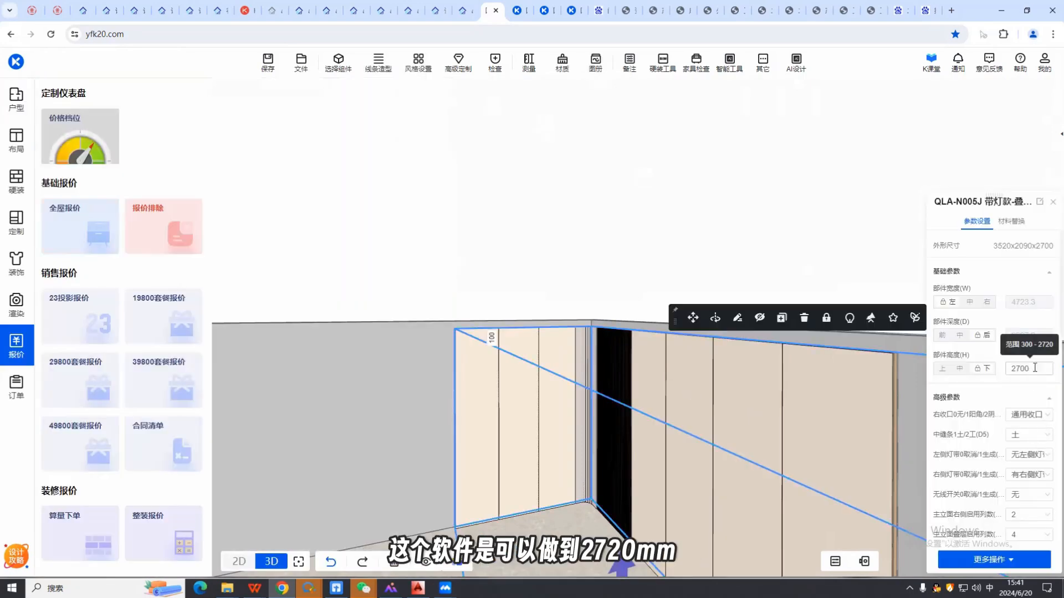
pyautogui.click(1041, 367)
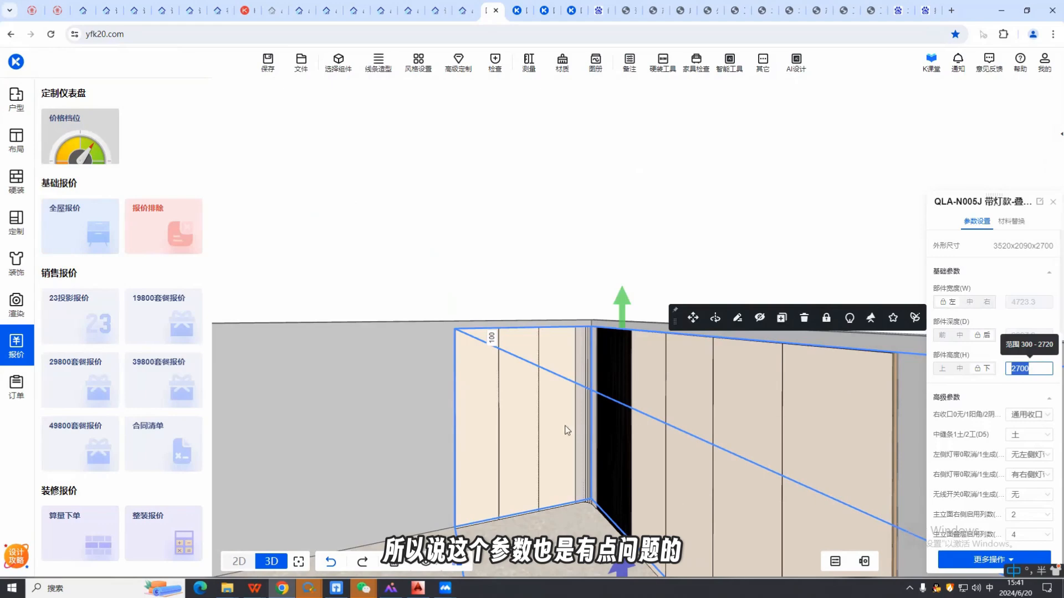
pyautogui.click(238, 561)
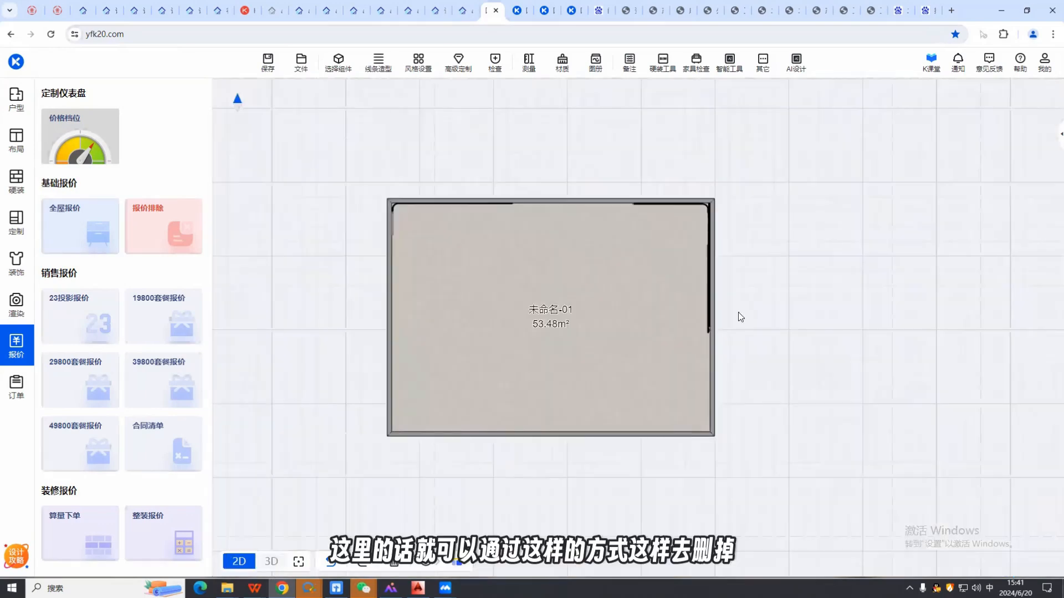
# Step: Delete the leftover backing board behind the free end of the QLA-N005J panel, using component selection in plan view
pyautogui.scroll(6, 738, 311)
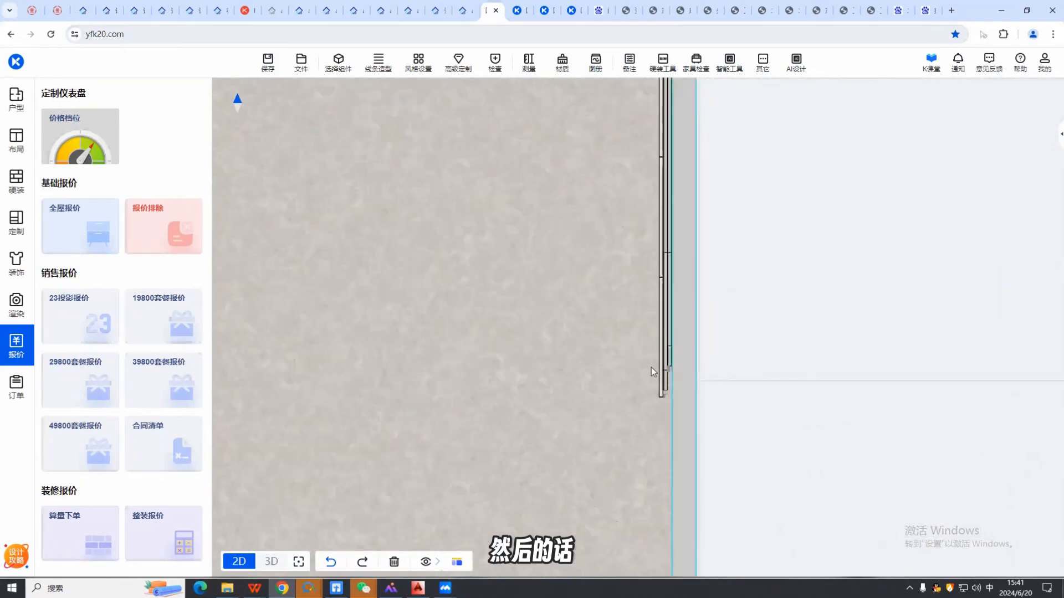
pyautogui.scroll(3, 649, 369)
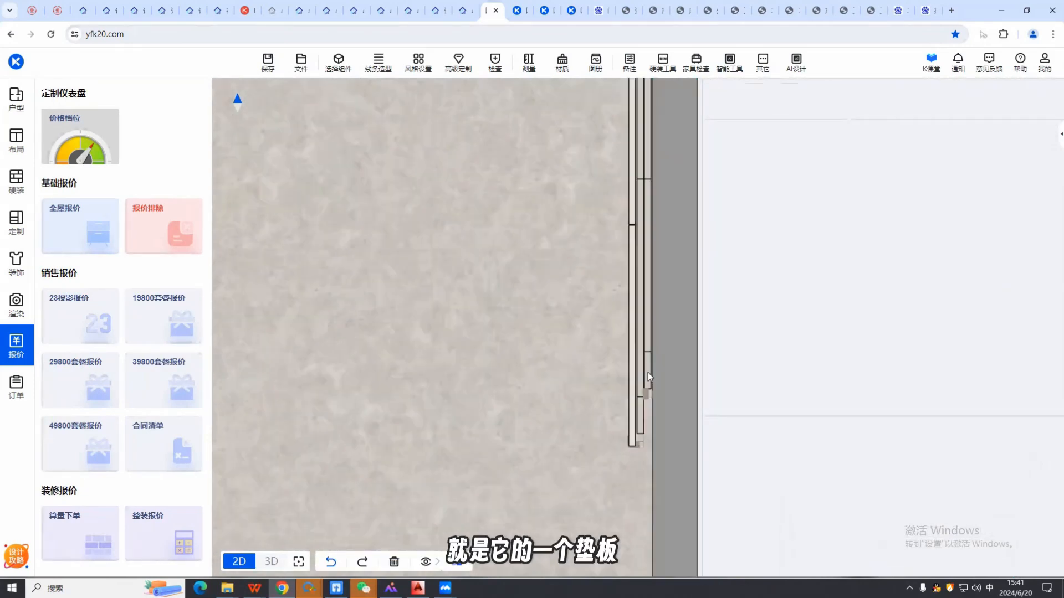
pyautogui.click(647, 382)
pyautogui.click(333, 62)
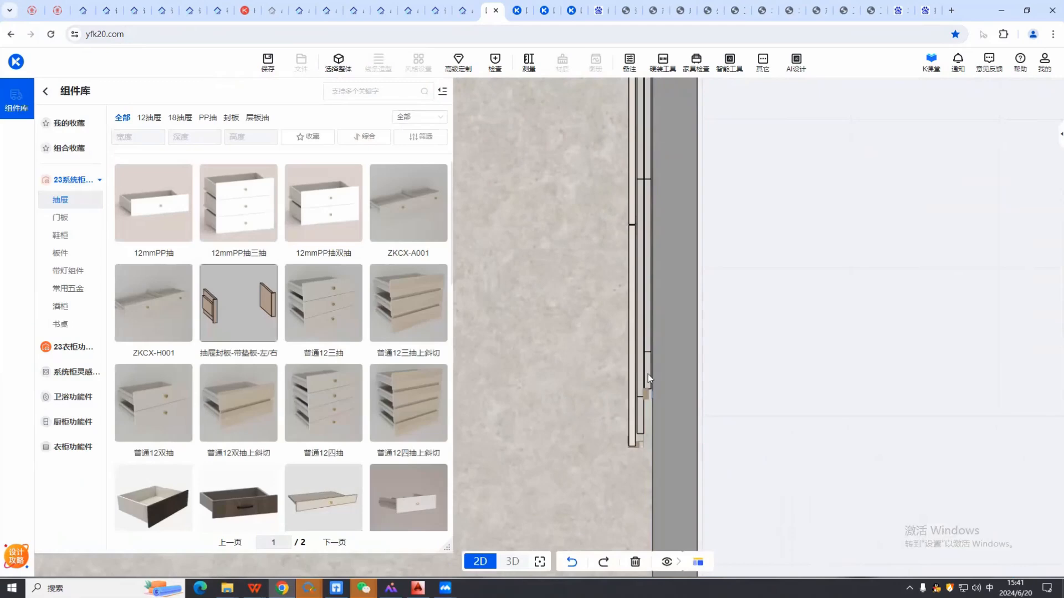
pyautogui.click(649, 376)
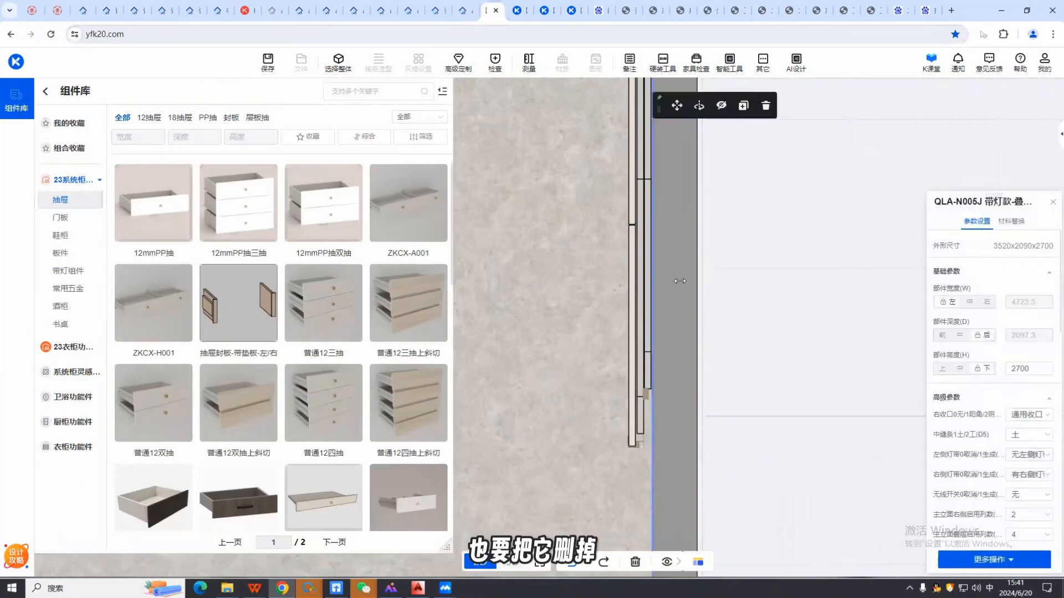
pyautogui.press('Delete')
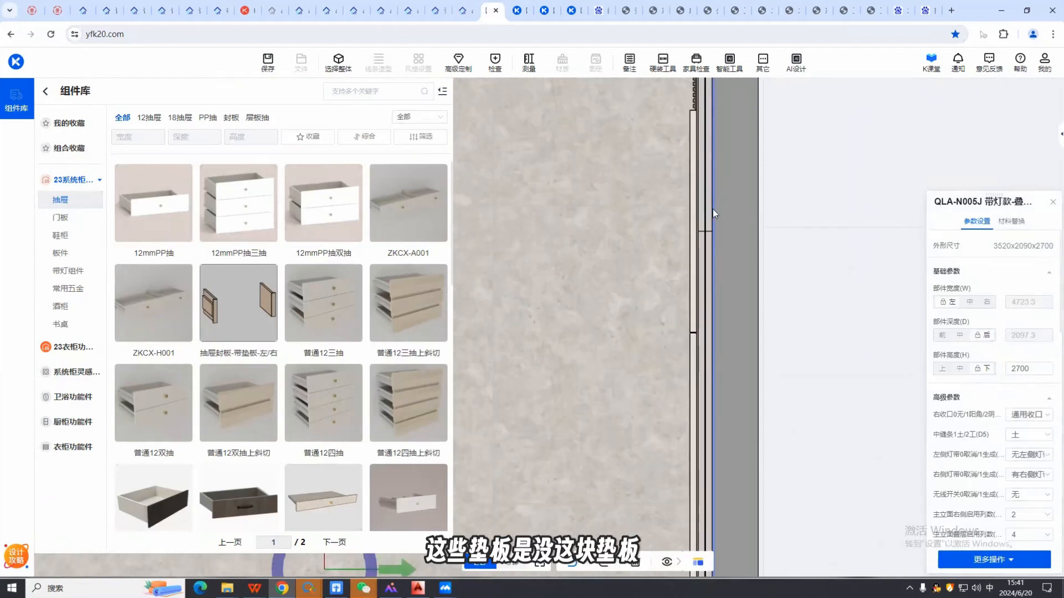
# Step: Delete another surplus backing board behind the QLA-N005J panel's long side, return to whole-object selection and show the trimmed panel in 3D
pyautogui.click(709, 311)
pyautogui.click(702, 329)
pyautogui.press('Delete')
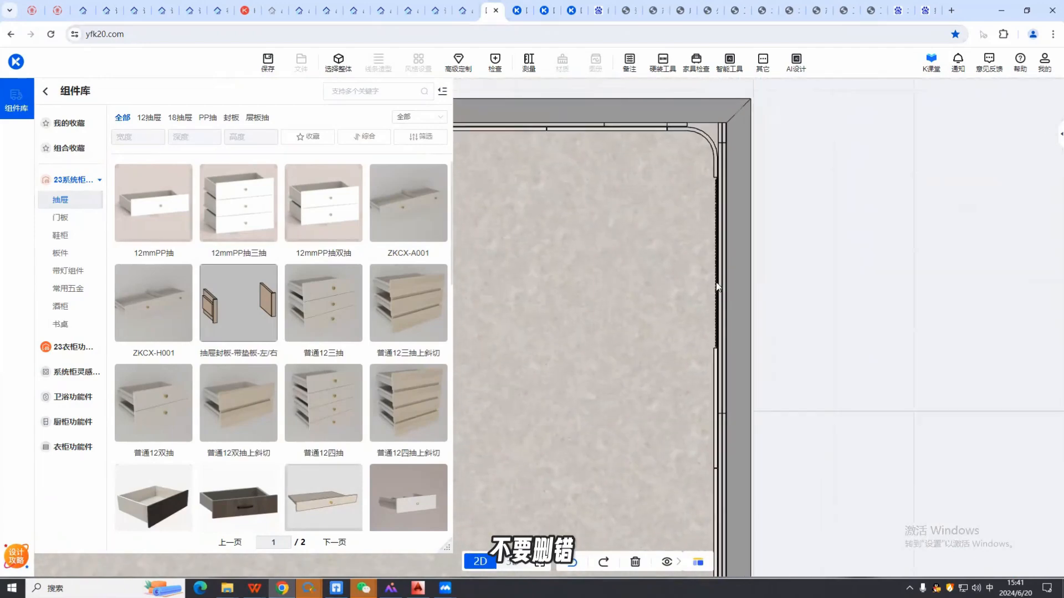
pyautogui.click(343, 64)
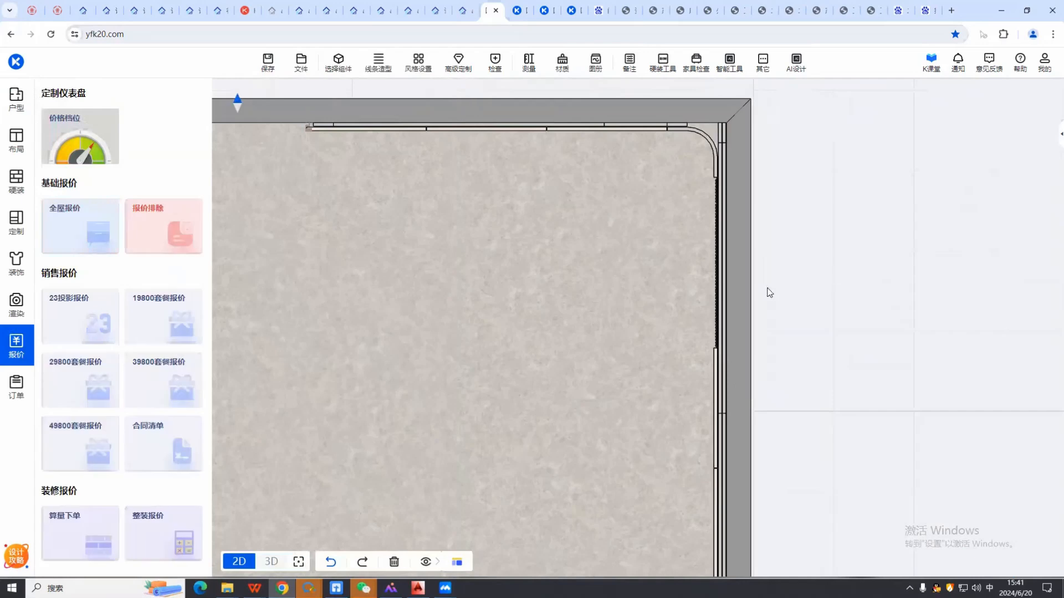
pyautogui.click(271, 561)
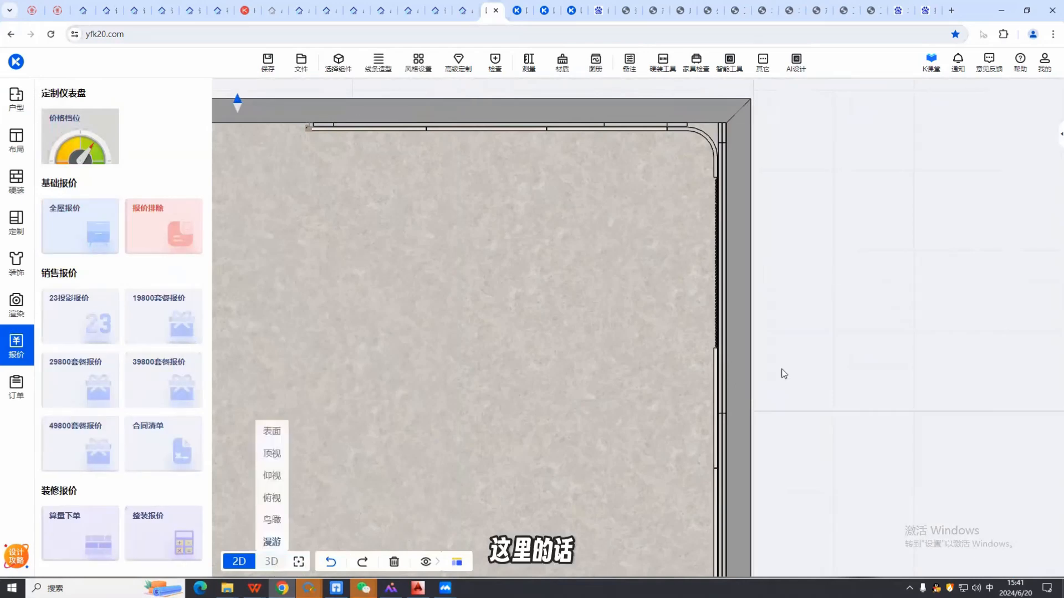
pyautogui.moveTo(789, 368); pyautogui.dragTo(800, 335, button='right')
pyautogui.moveTo(621, 296); pyautogui.dragTo(761, 344)
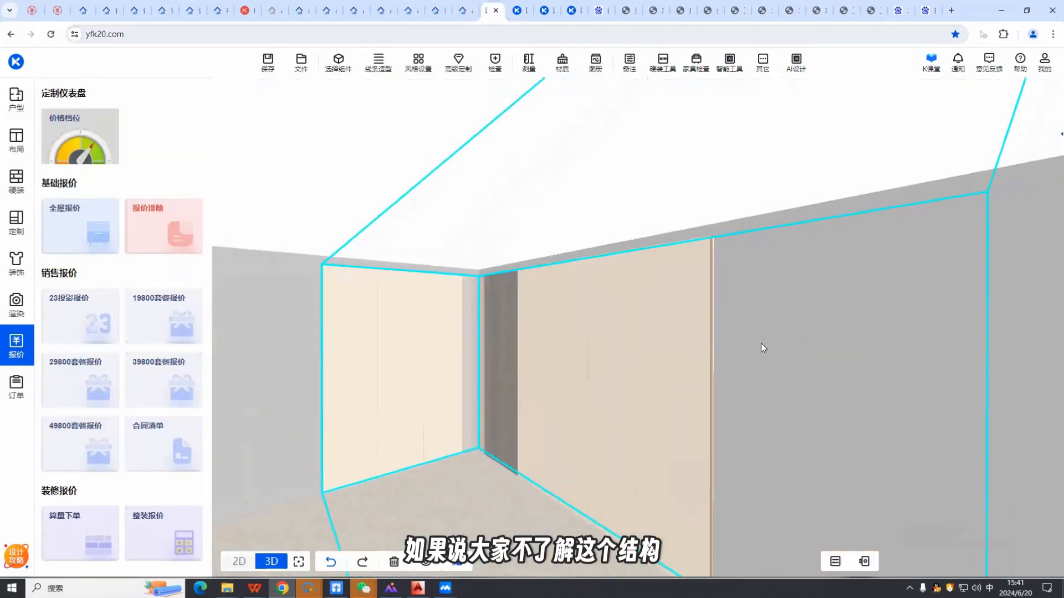
pyautogui.moveTo(582, 329); pyautogui.dragTo(571, 319, button='right')
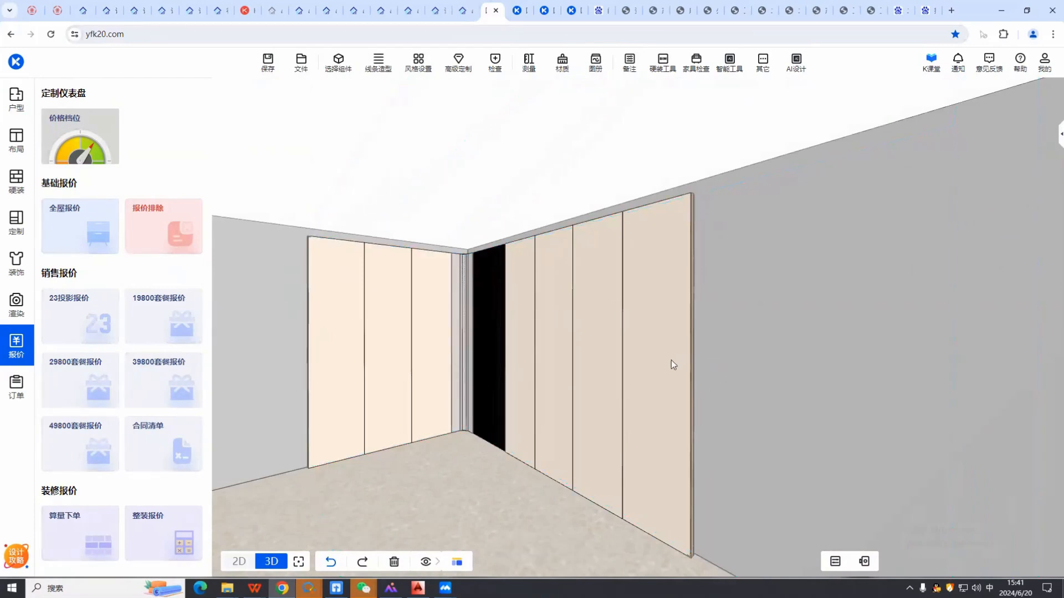
pyautogui.moveTo(461, 277); pyautogui.dragTo(316, 325)
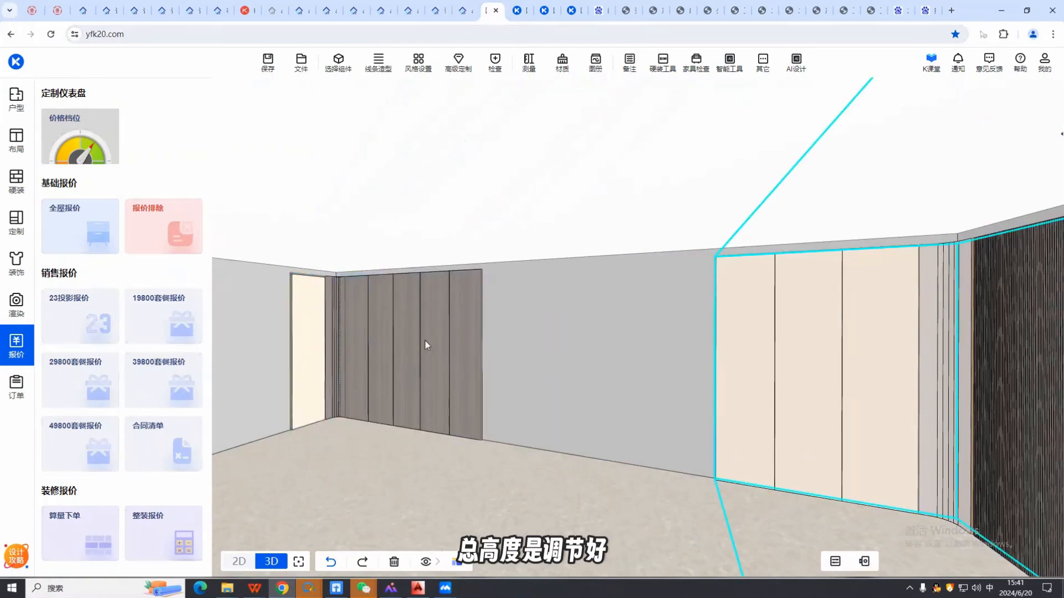
# Step: Set the height of the QLB-A001 column panel beside the QLA-N002J corner to 2719
pyautogui.moveTo(469, 368); pyautogui.dragTo(290, 329)
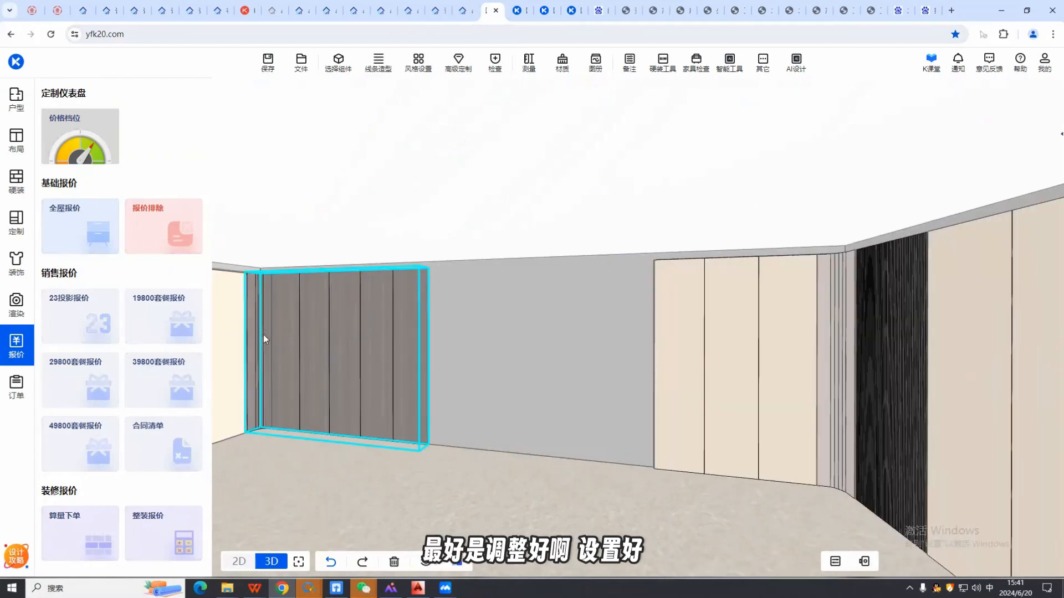
pyautogui.moveTo(577, 332); pyautogui.dragTo(436, 329)
pyautogui.click(436, 329)
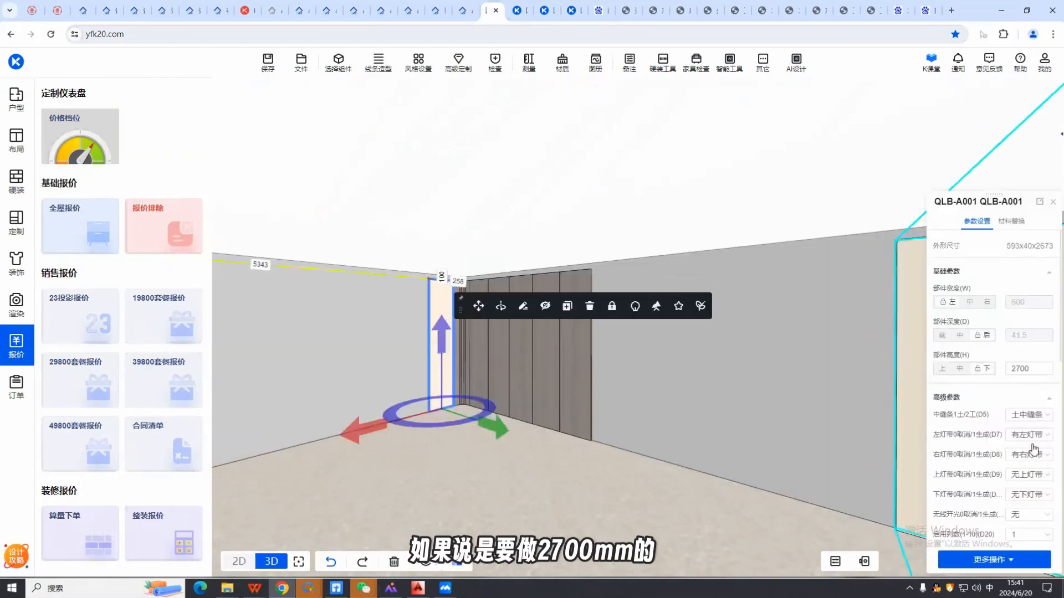
pyautogui.click(1033, 371)
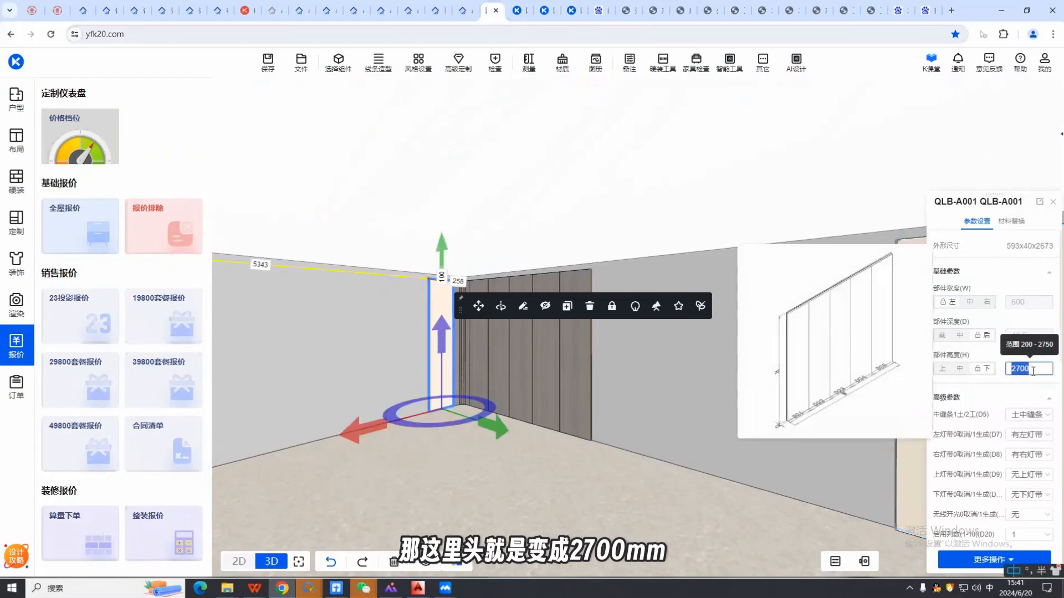
pyautogui.write('21')
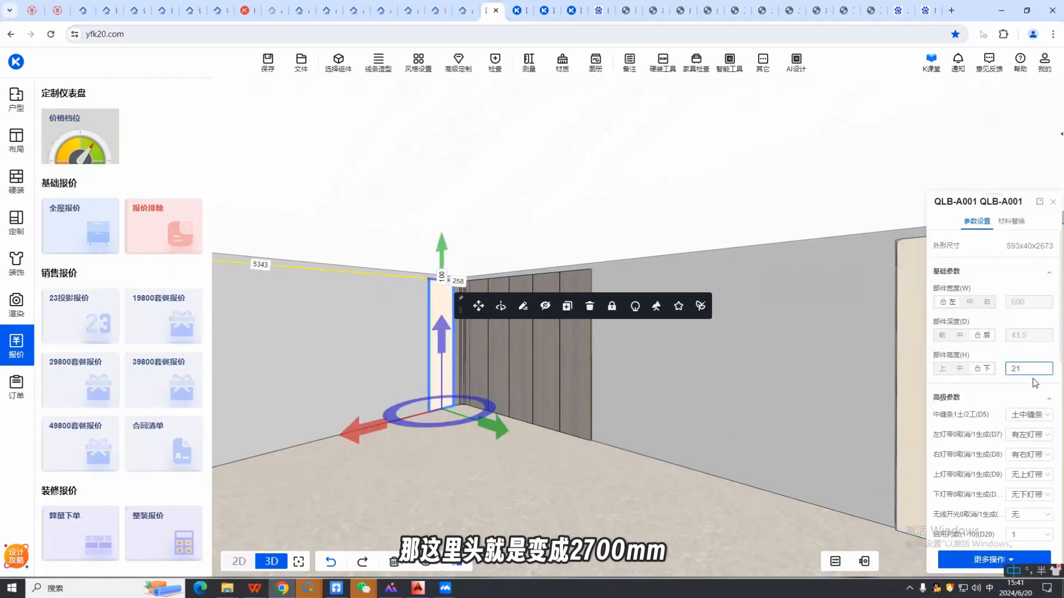
pyautogui.hotkey('shift', 'Left')
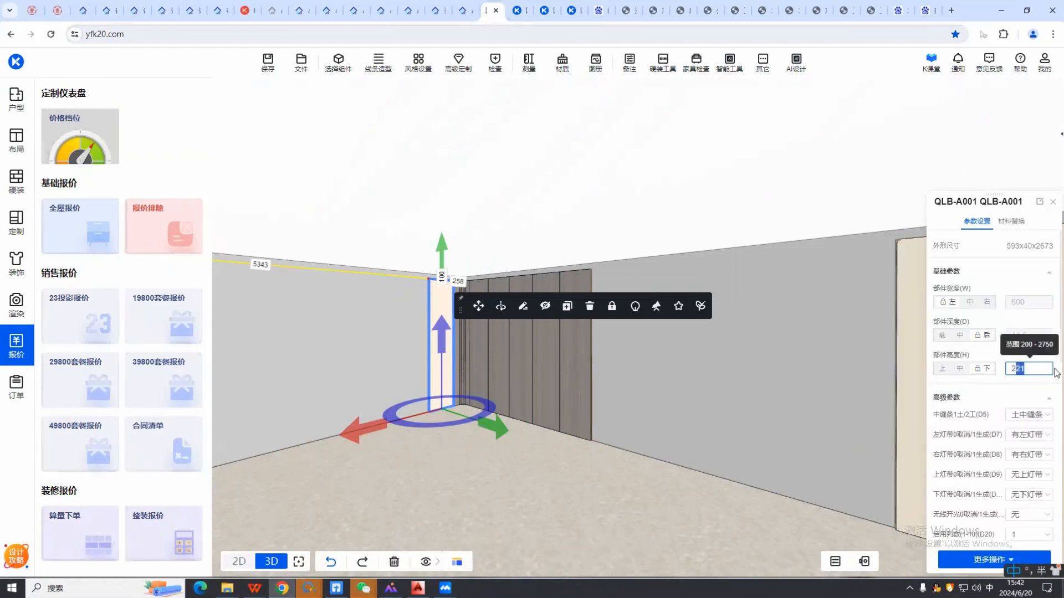
pyautogui.write('19')
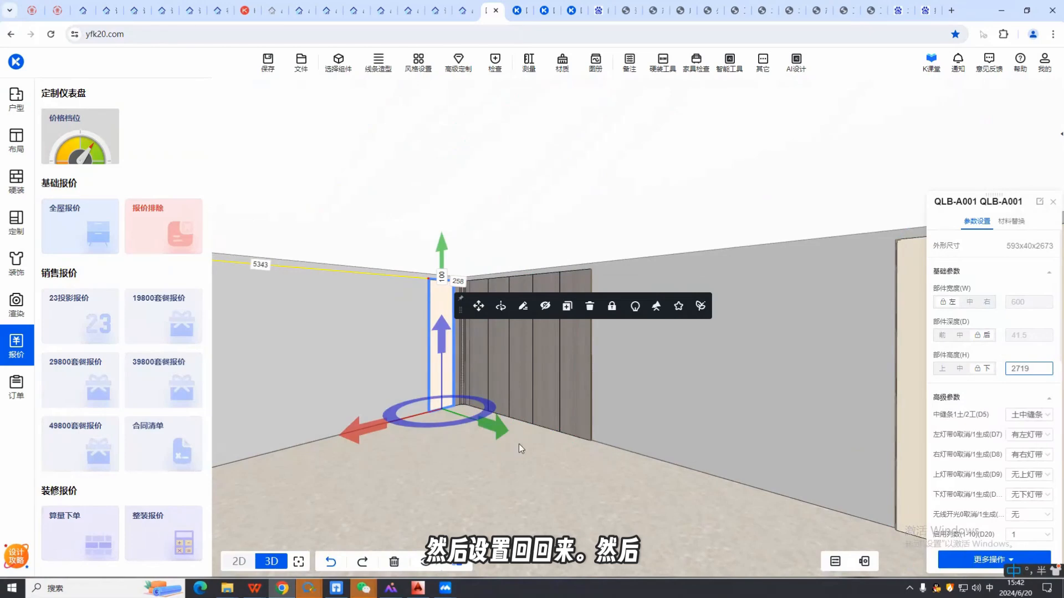
pyautogui.click(626, 483)
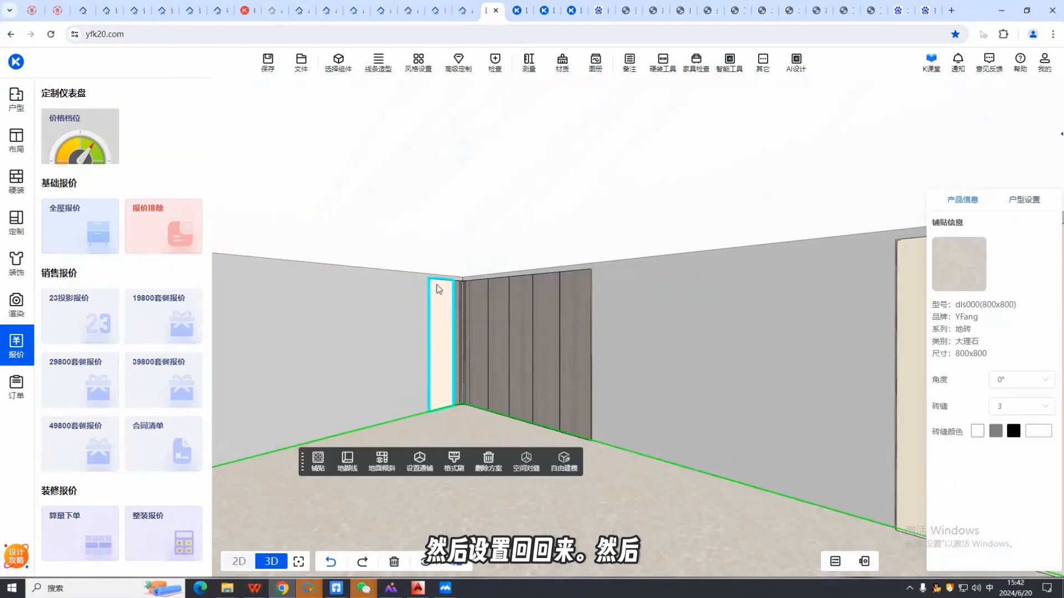
# Step: Using component selection, delete the 18 mm light-strip profile along the top edge of the QLB-A001 column panel
pyautogui.click(338, 62)
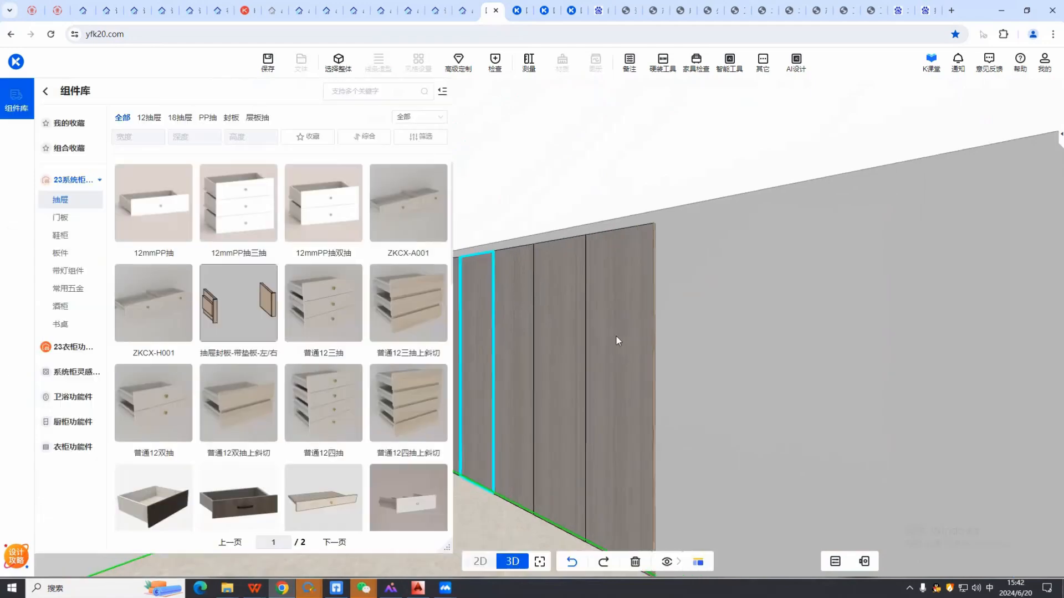
pyautogui.scroll(5, 507, 326)
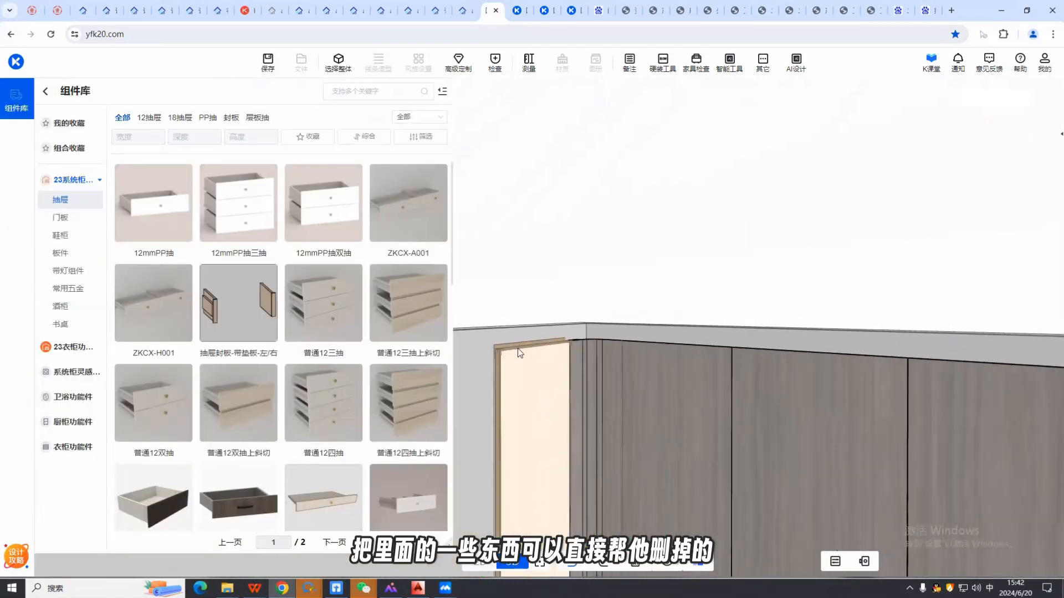
pyautogui.click(517, 348)
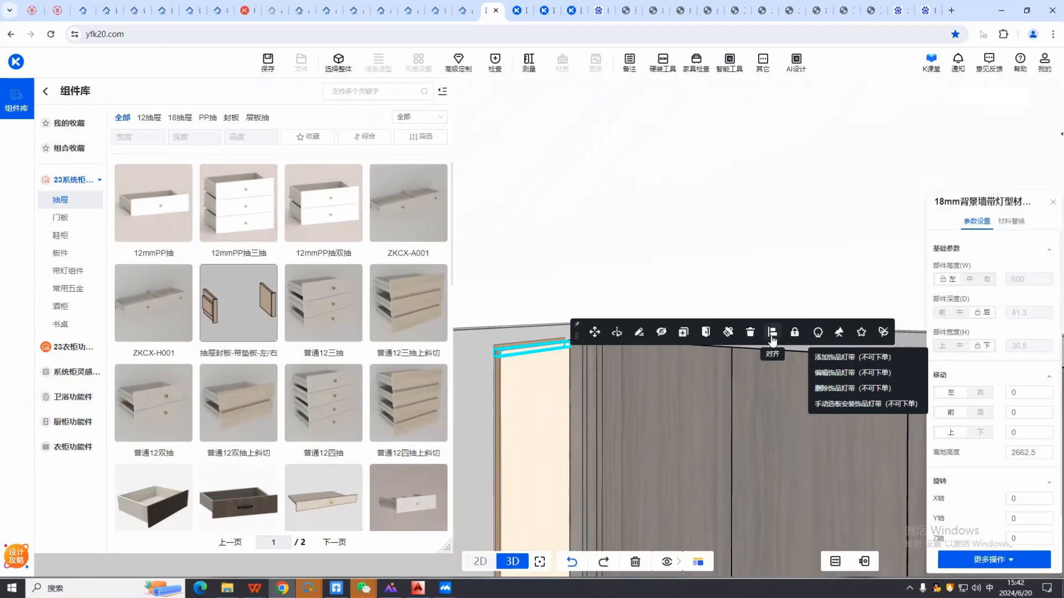
pyautogui.click(750, 333)
pyautogui.click(521, 342)
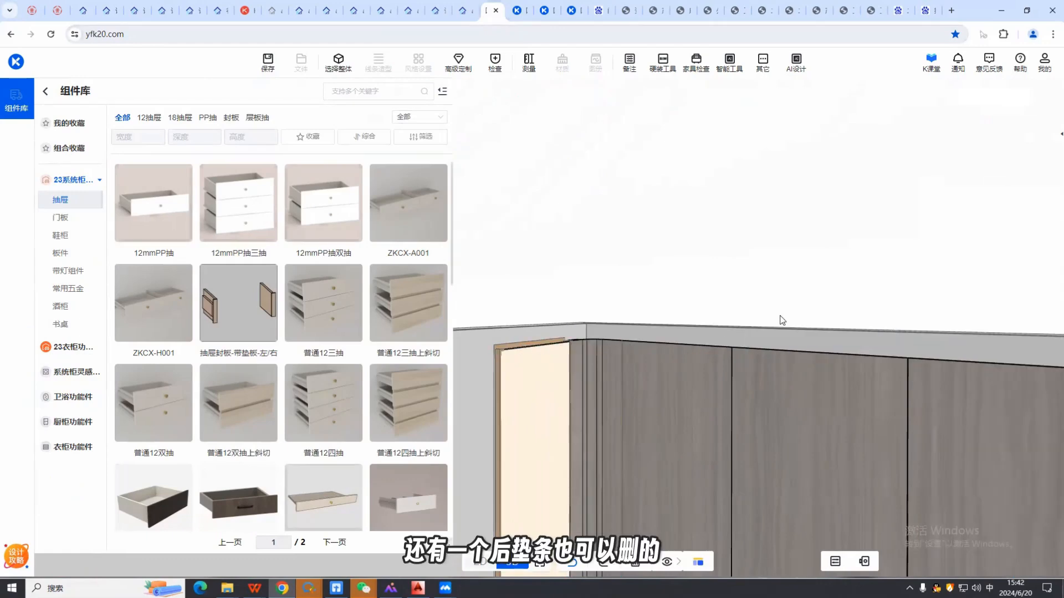
# Step: Delete the top aluminium-profile backing strip at the rear of the QLB-A001 column panel
pyautogui.moveTo(651, 341); pyautogui.dragTo(873, 369)
pyautogui.scroll(3, 646, 308)
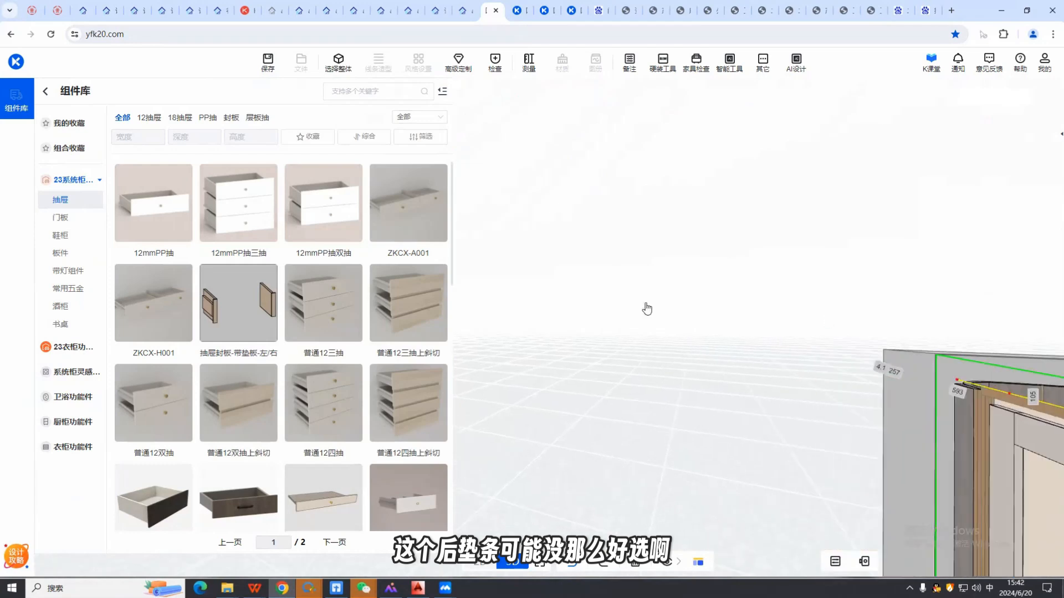
pyautogui.moveTo(646, 308); pyautogui.dragTo(718, 346)
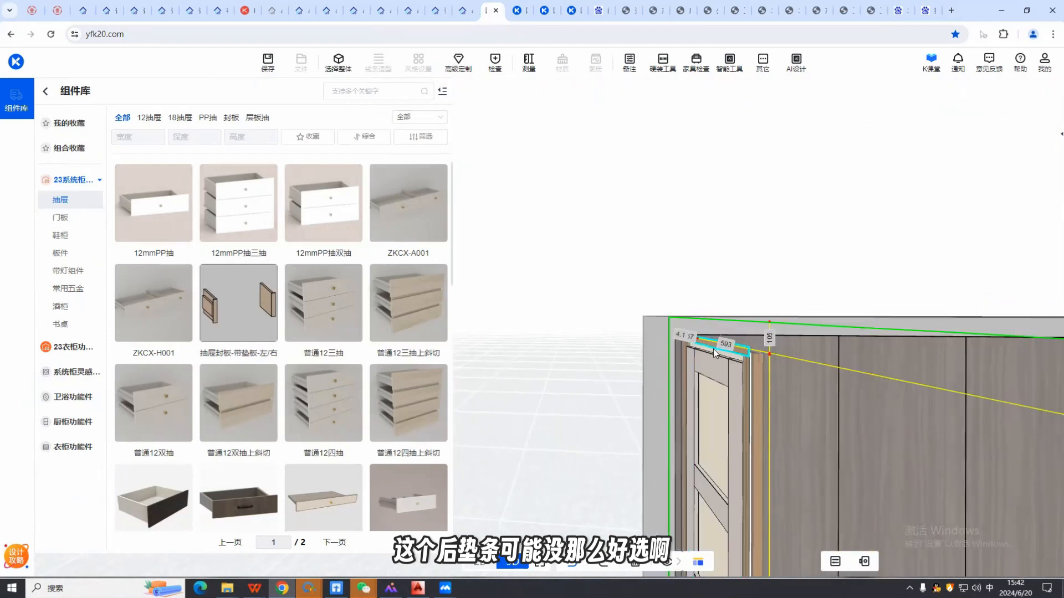
pyautogui.click(712, 344)
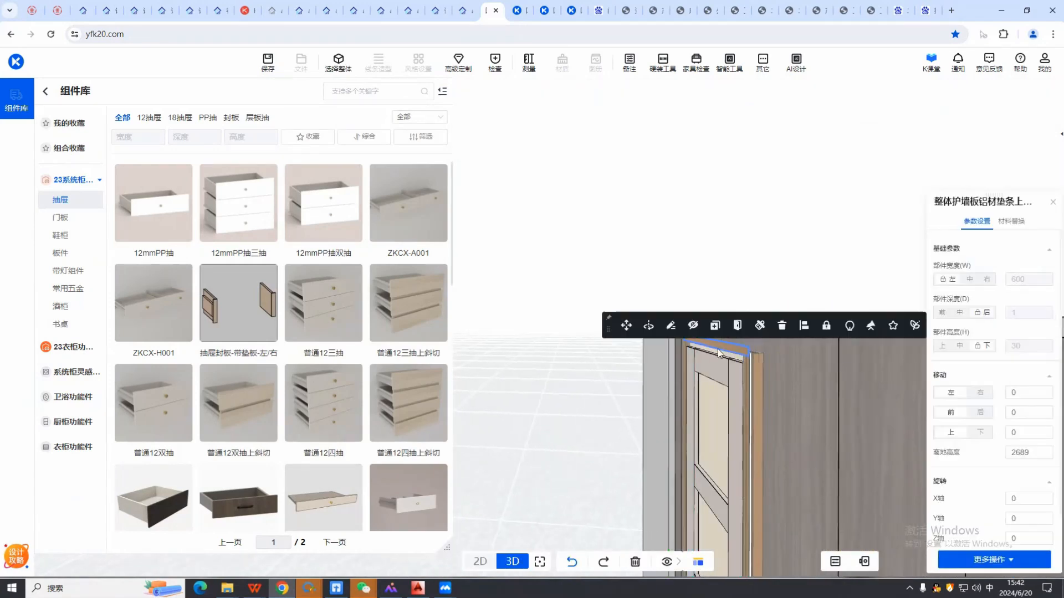
pyautogui.click(781, 323)
# Step: Delete the 18 mm light-strip profile along the bottom edge of the QLB-A001 column panel and return to whole-object selection
pyautogui.scroll(5, 796, 321)
pyautogui.moveTo(721, 301); pyautogui.dragTo(494, 384)
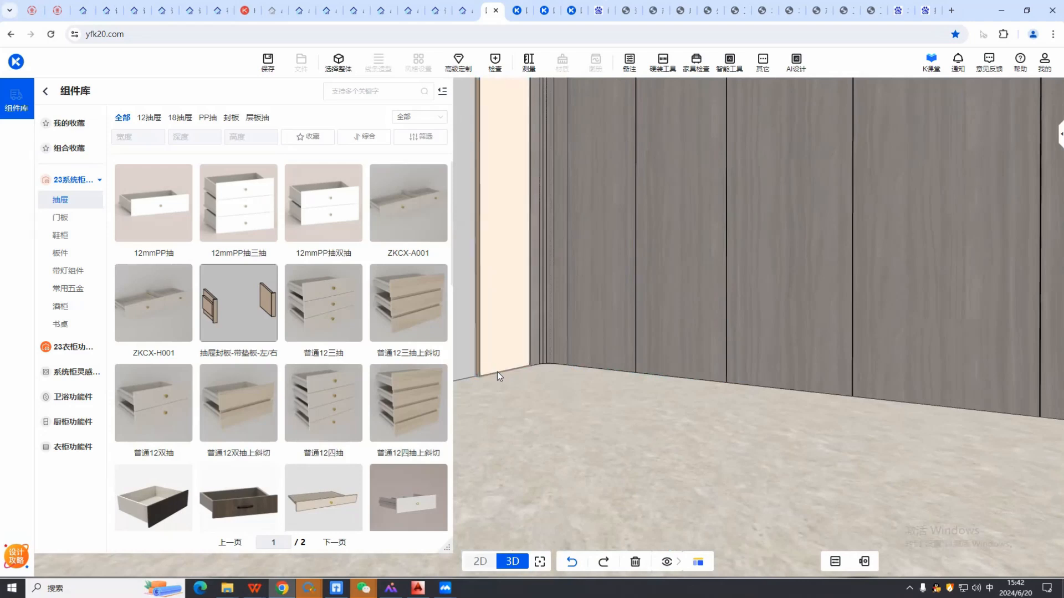
pyautogui.click(497, 371)
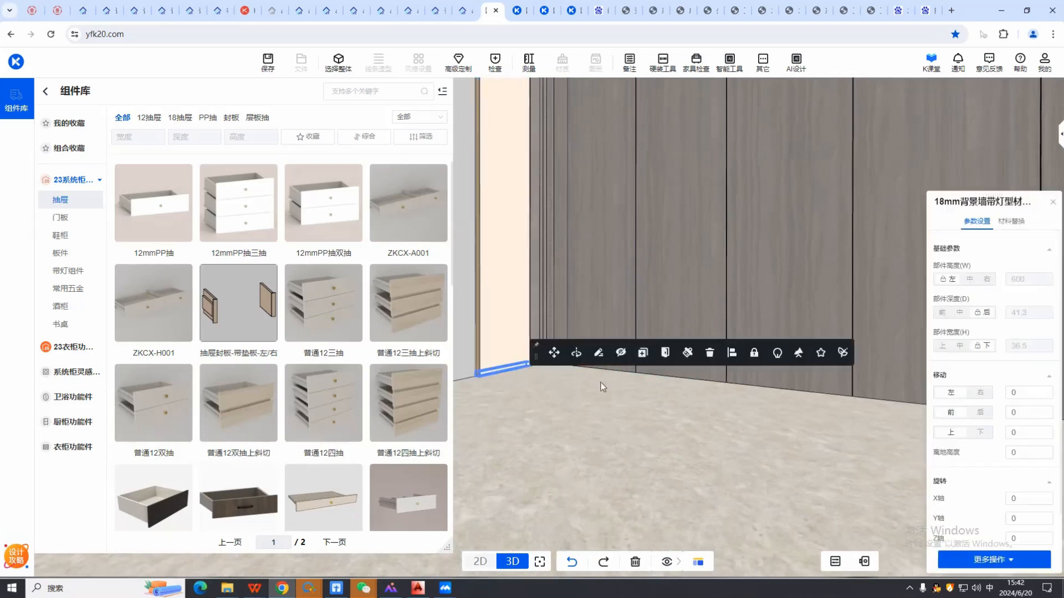
pyautogui.click(709, 353)
pyautogui.moveTo(836, 285); pyautogui.dragTo(809, 310)
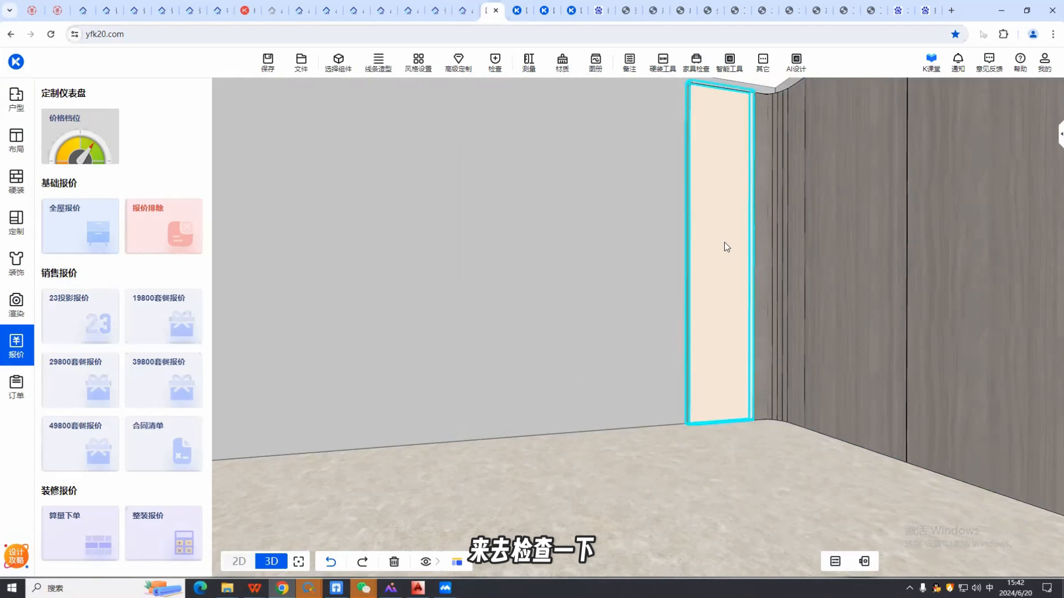
# Step: Check the height of the QLB-A001 column panel and the actual height of its 18 mm wall-panel core board
pyautogui.click(723, 242)
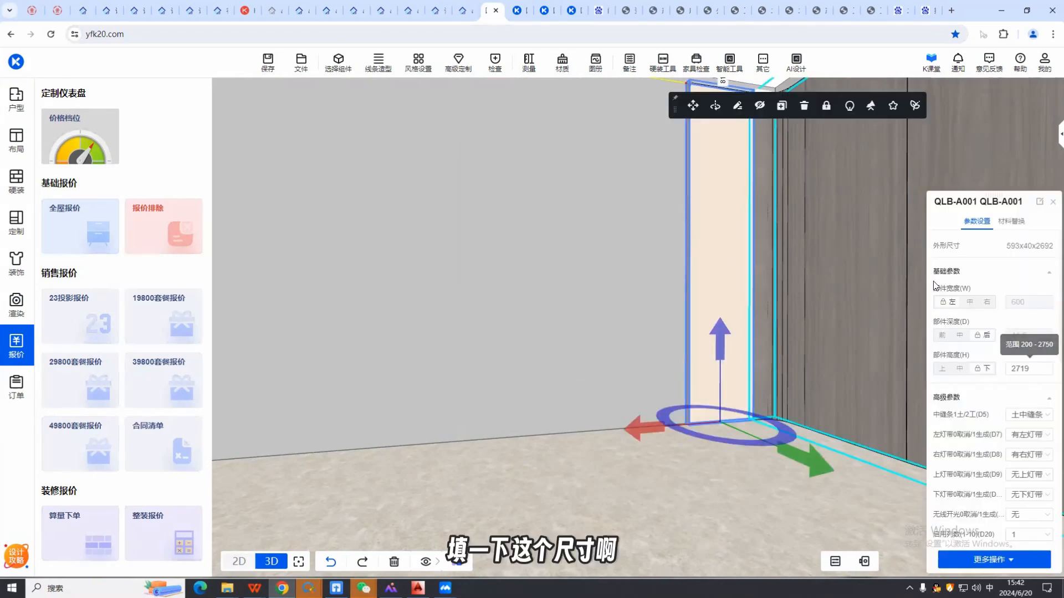
pyautogui.click(339, 61)
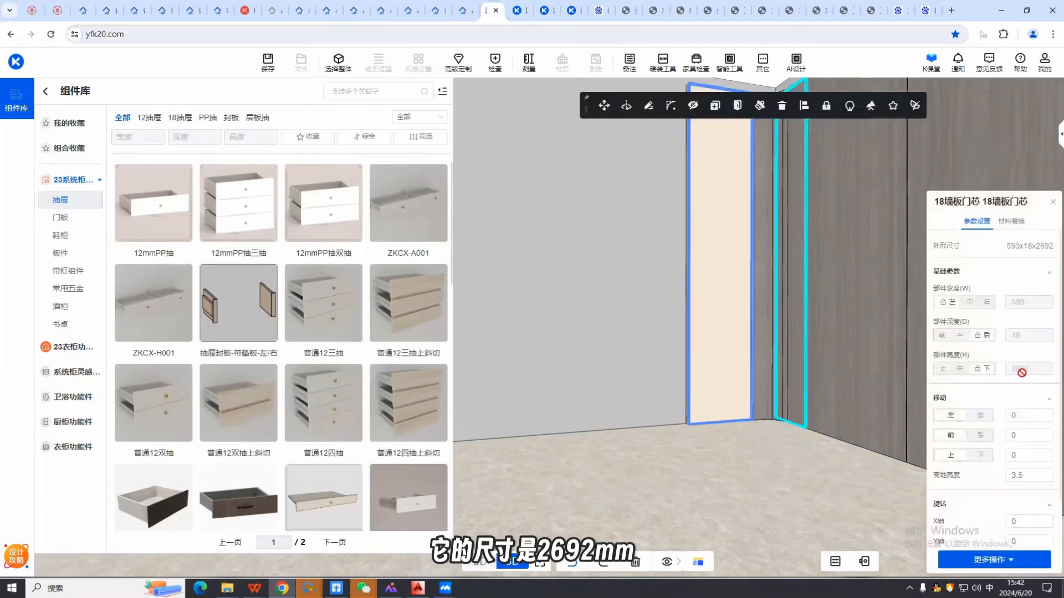
pyautogui.click(873, 315)
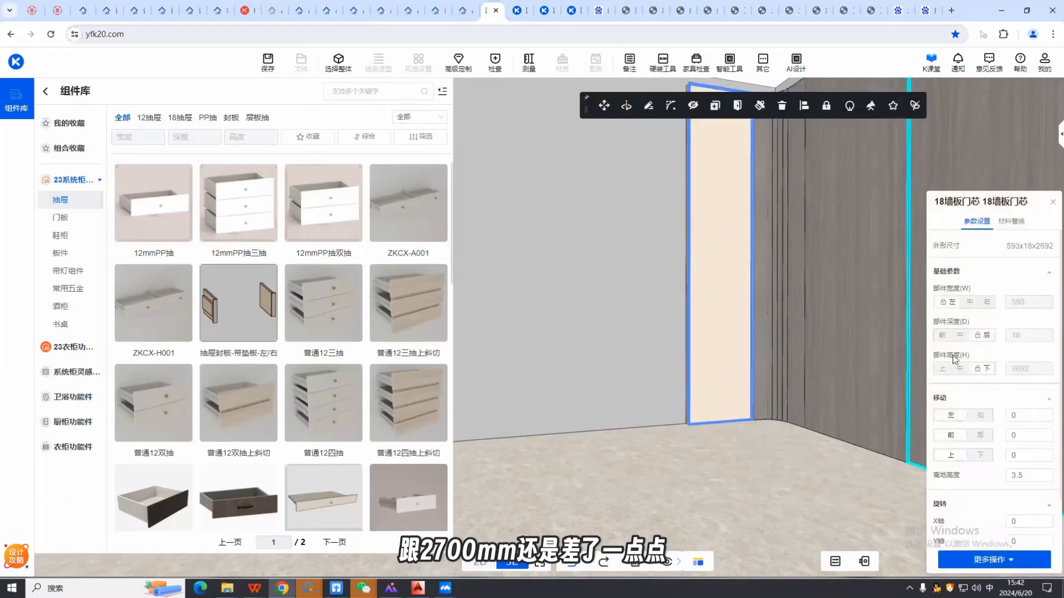
pyautogui.click(729, 292)
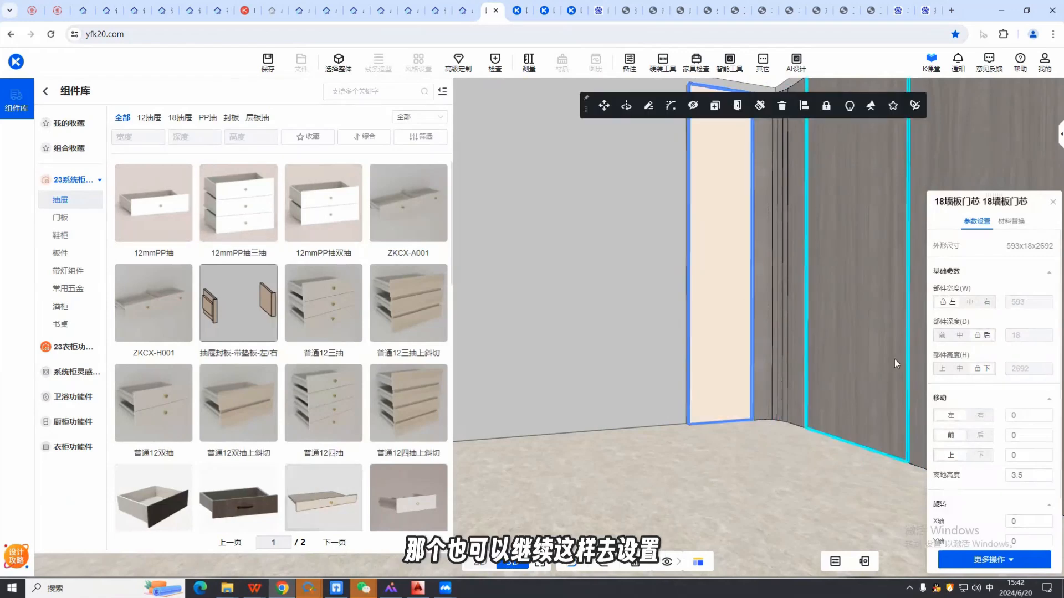
pyautogui.click(339, 59)
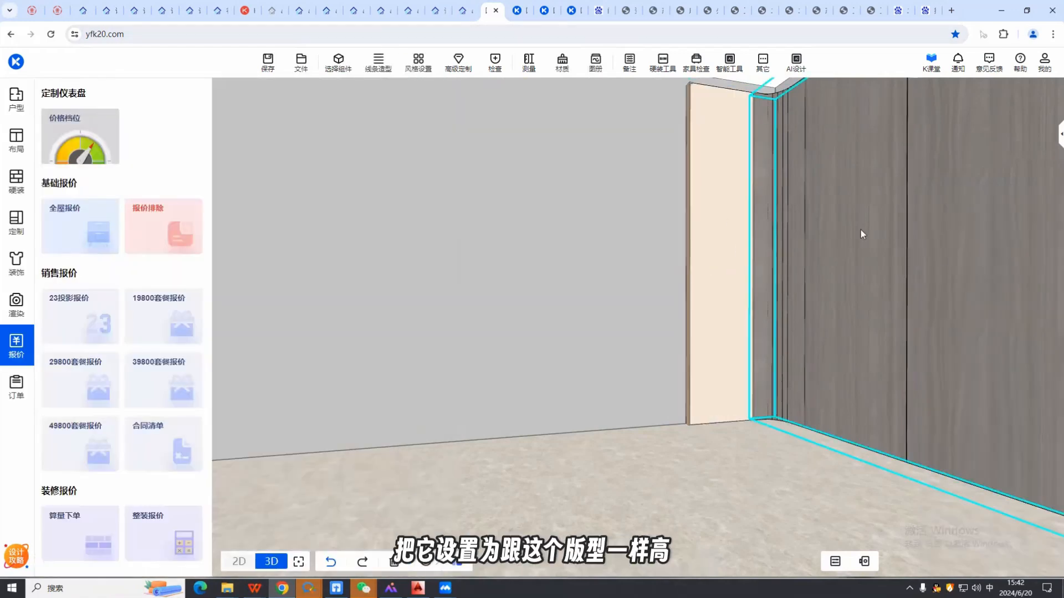
# Step: Switch to the WPS presentation and review the slide on commonly asked questions about rounded wall panels
pyautogui.moveTo(579, 322); pyautogui.dragTo(681, 260)
pyautogui.click(631, 296)
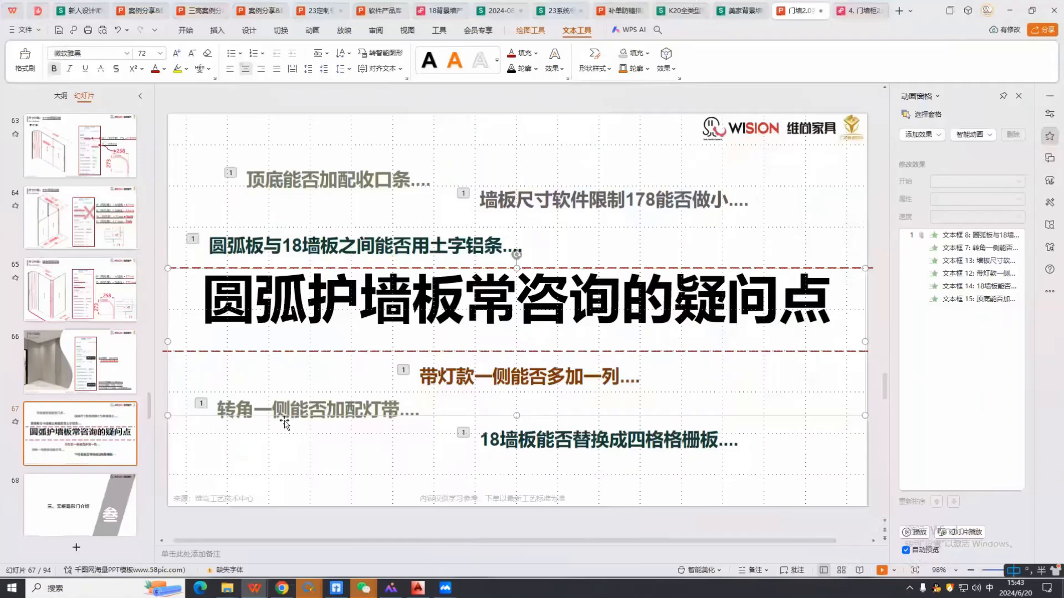
pyautogui.click(255, 444)
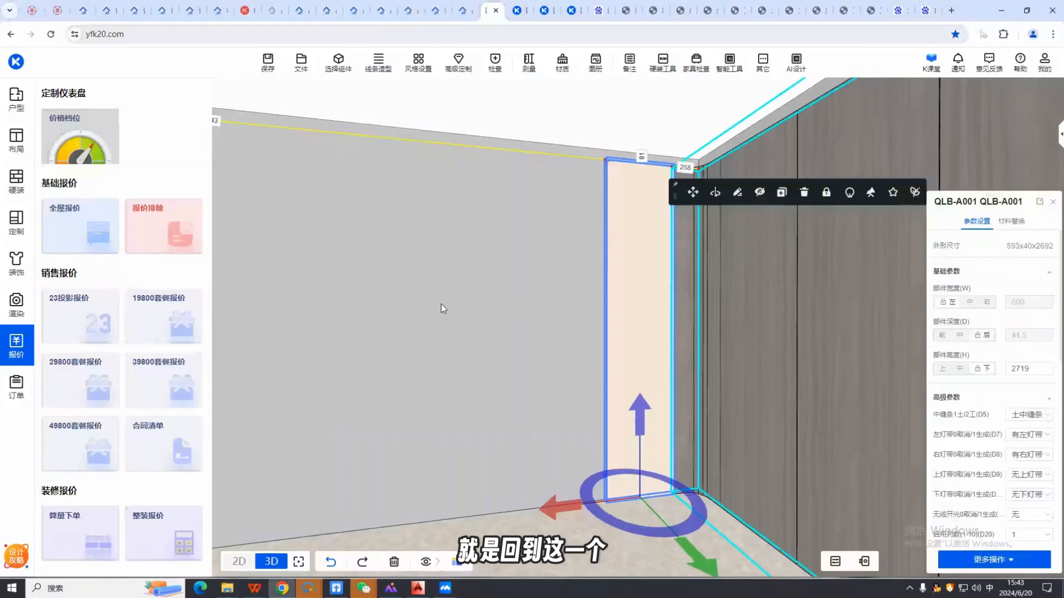
# Step: Back in the room design, delete the QLB-A001 column panel next to the QLA-N002J rounded corner
pyautogui.scroll(5, 612, 354)
pyautogui.moveTo(514, 336); pyautogui.dragTo(420, 276)
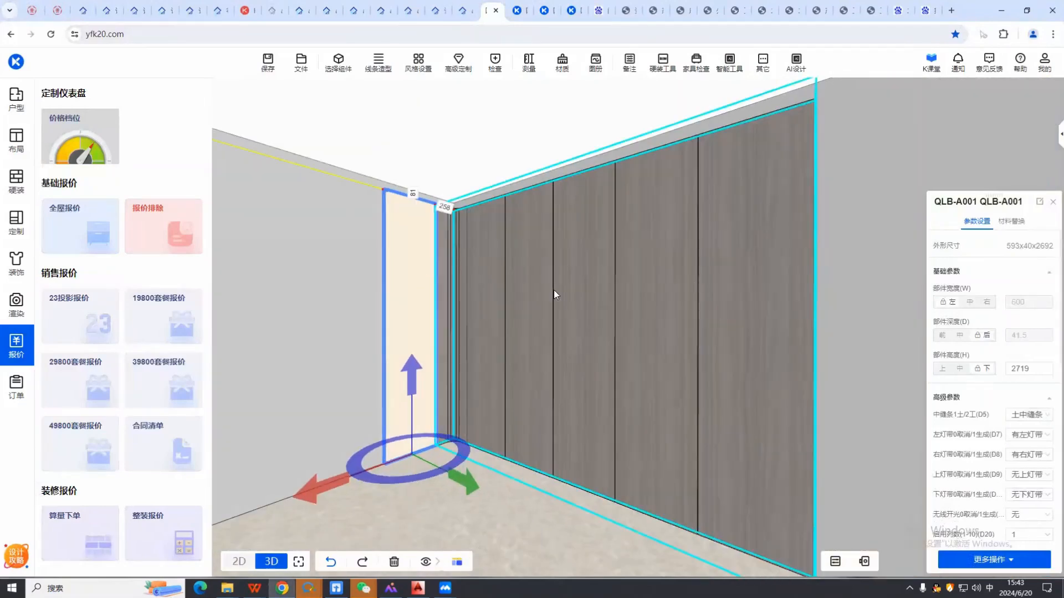
pyautogui.click(405, 203)
pyautogui.click(405, 203)
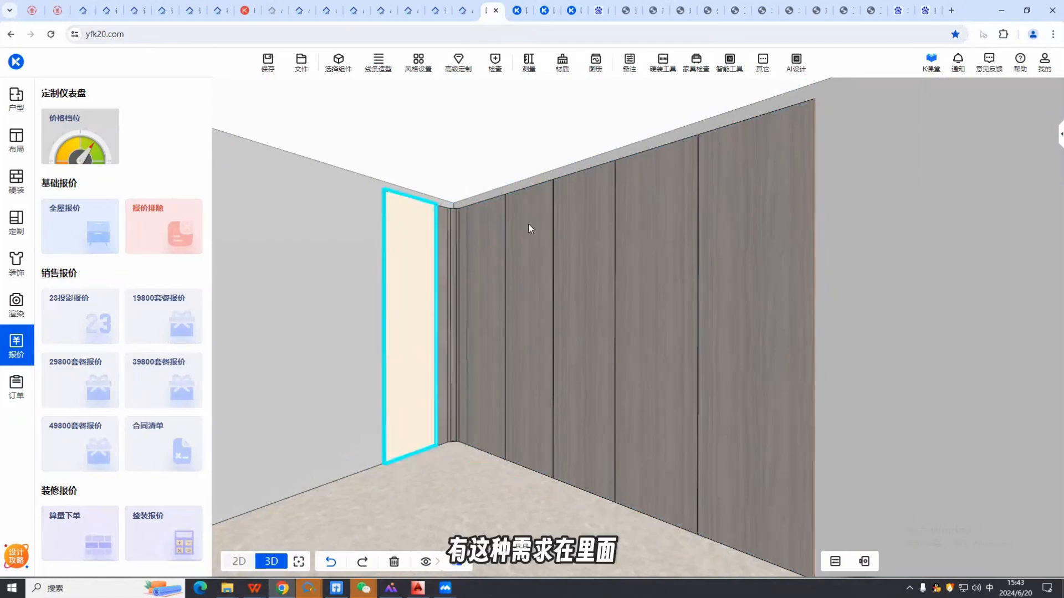
pyautogui.click(574, 218)
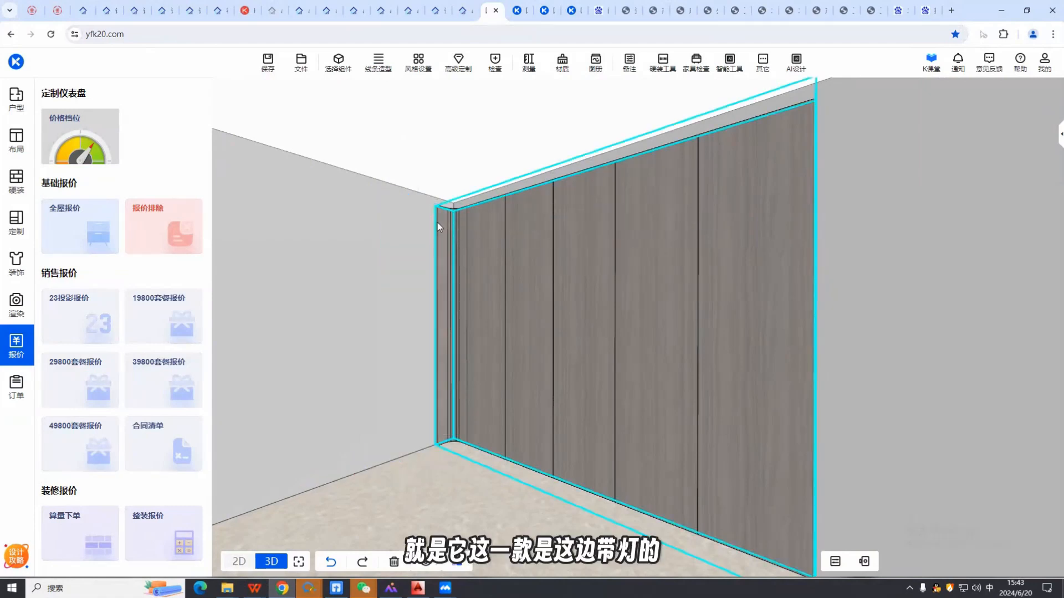
pyautogui.scroll(3, 432, 221)
pyautogui.scroll(-4, 679, 319)
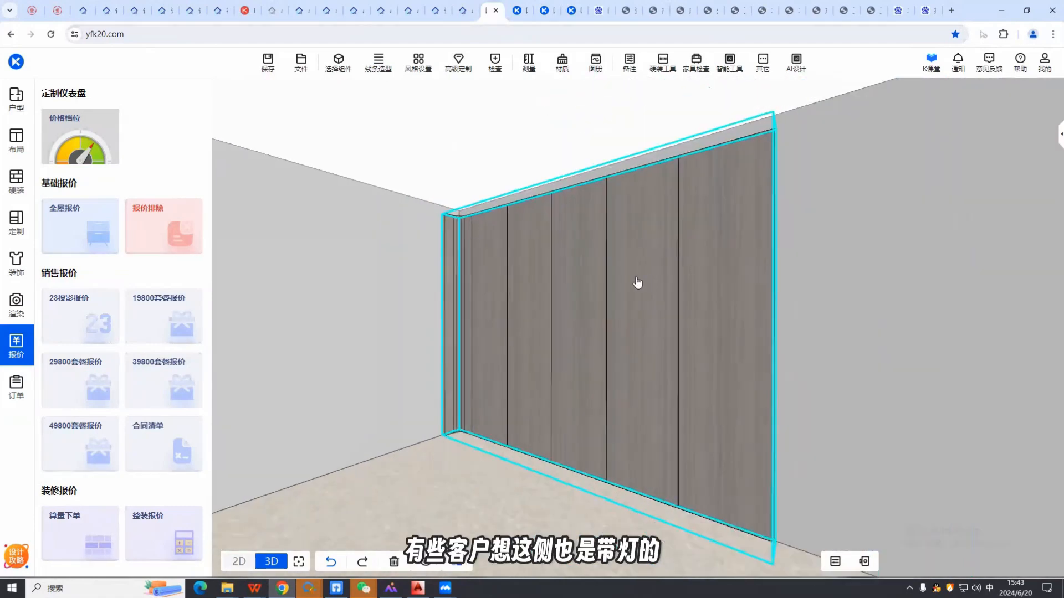
pyautogui.moveTo(828, 236); pyautogui.dragTo(741, 228)
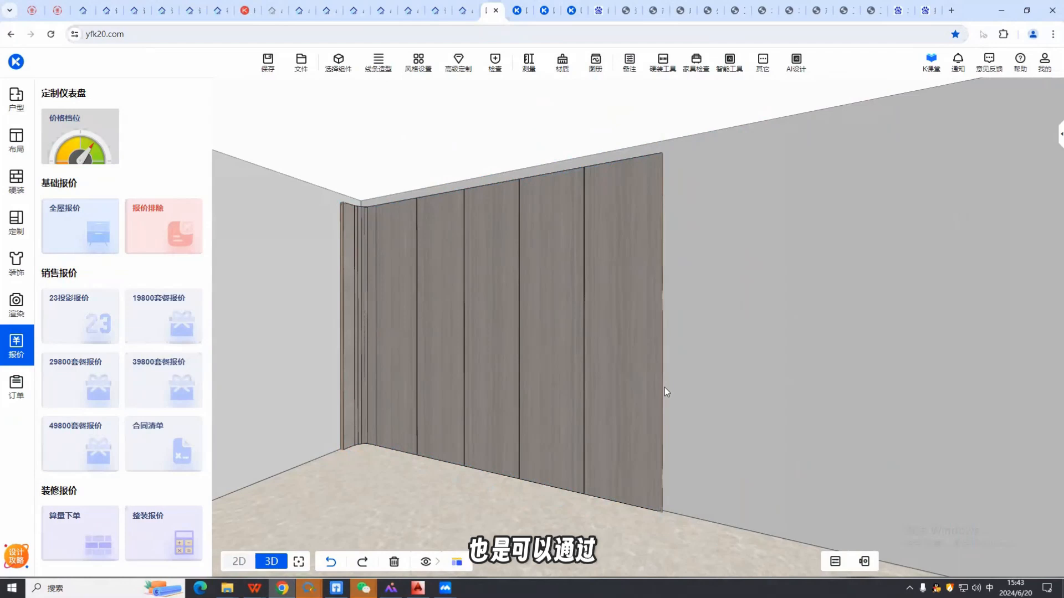
# Step: Examine the grey wood-grain rounded inside-corner wall panels and the bare wall beside them in the 3D room
pyautogui.scroll(3, 694, 358)
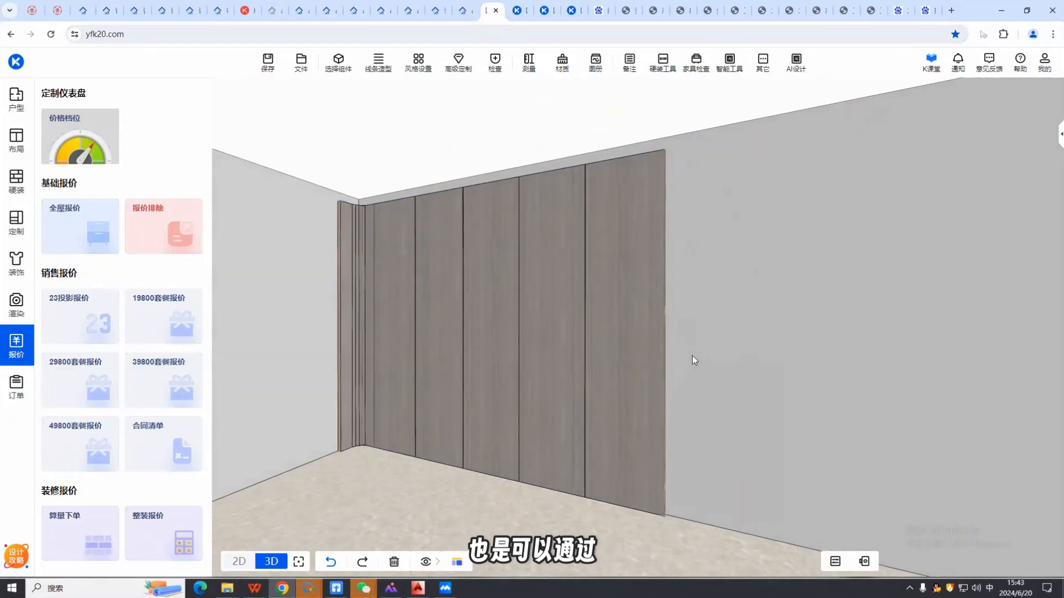
pyautogui.scroll(-5, 886, 326)
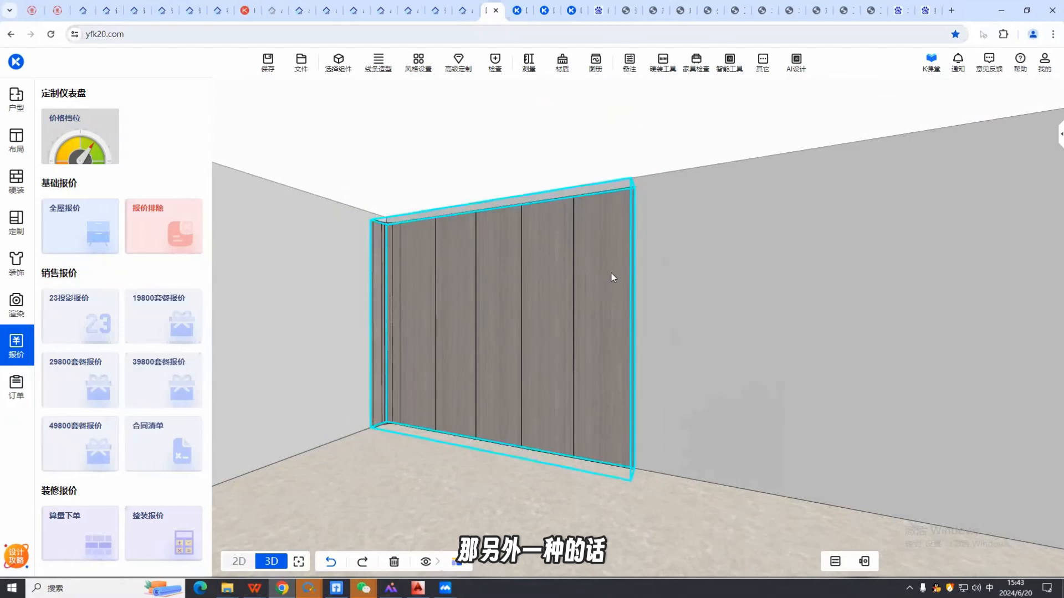
pyautogui.scroll(1, 631, 385)
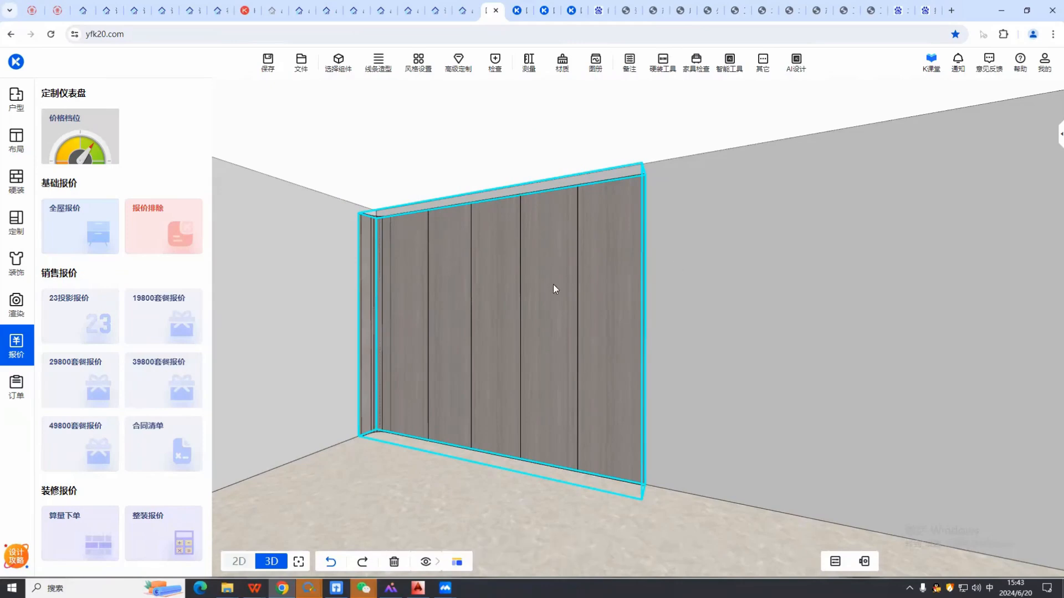
pyautogui.moveTo(569, 320); pyautogui.dragTo(710, 340)
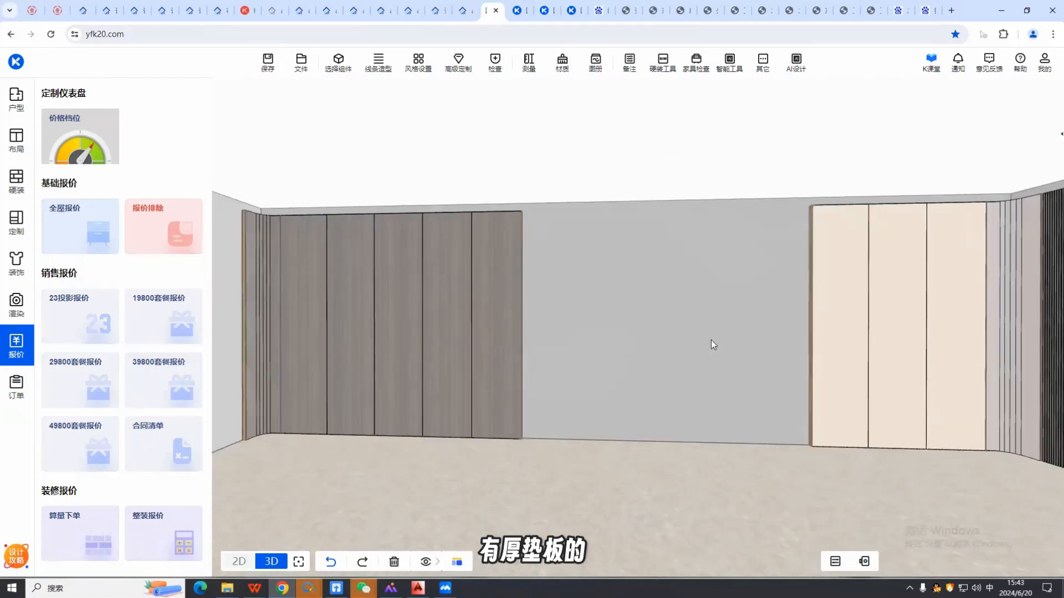
pyautogui.moveTo(506, 330); pyautogui.dragTo(473, 381)
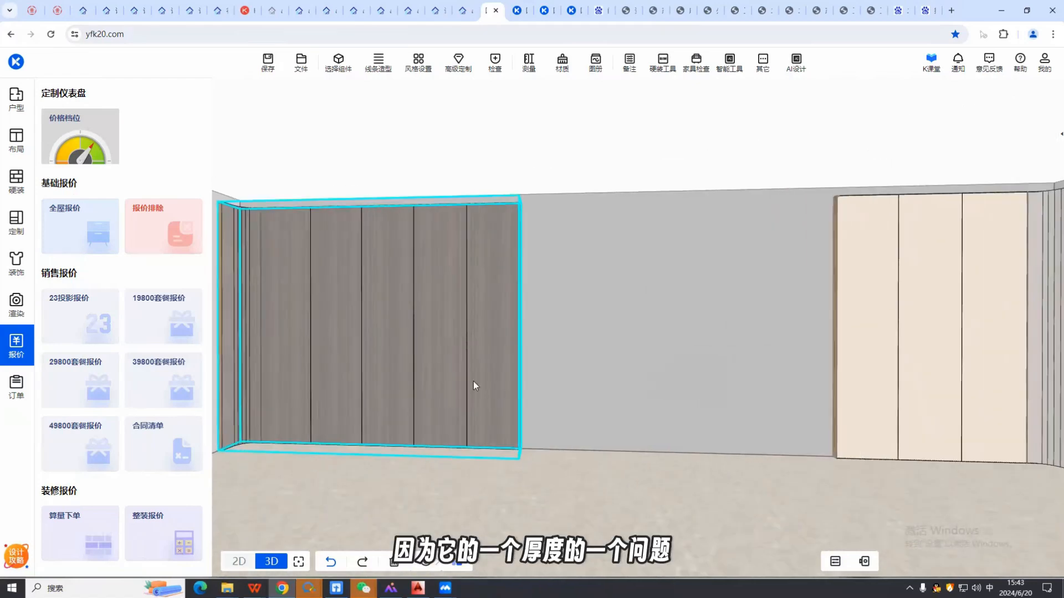
# Step: Switch to the WPS presentation and open slide 12 on the lighted edge trim (带灯收口) to review its backing board
pyautogui.hotkey('alt', 'Tab')
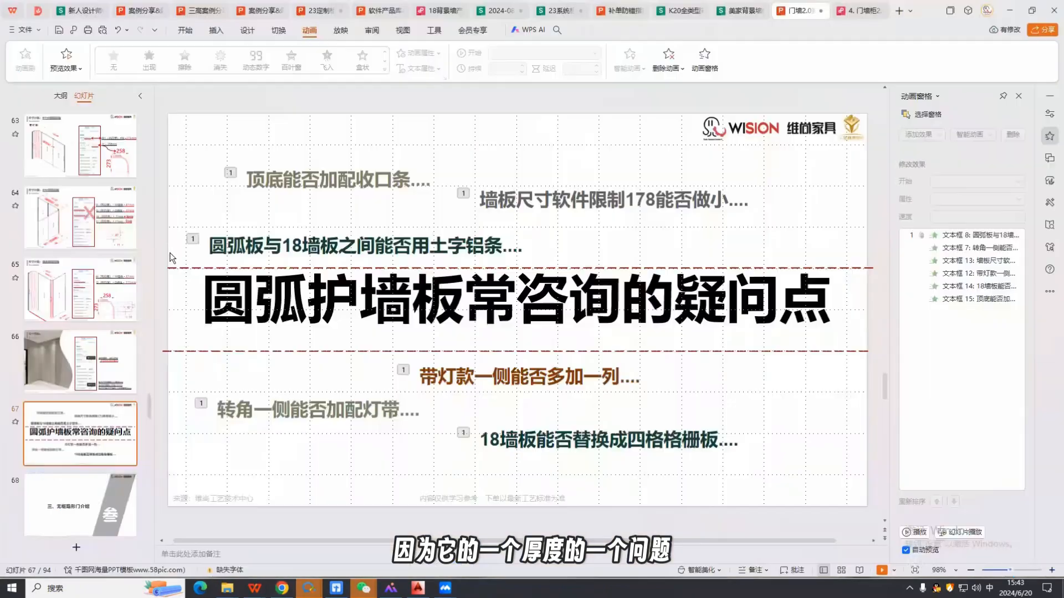
pyautogui.scroll(15, 95, 392)
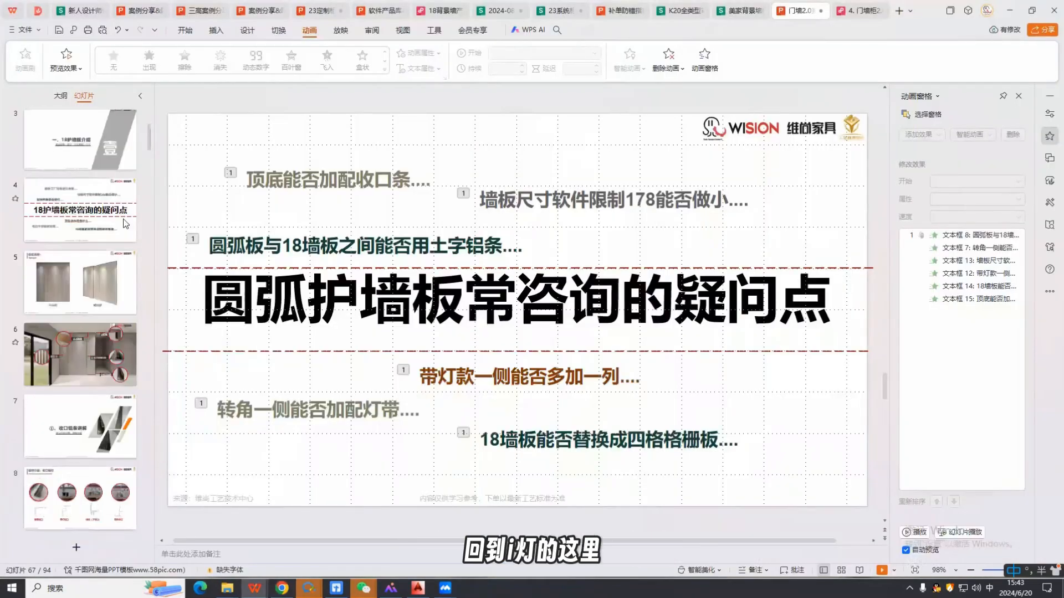
pyautogui.scroll(-2, 94, 389)
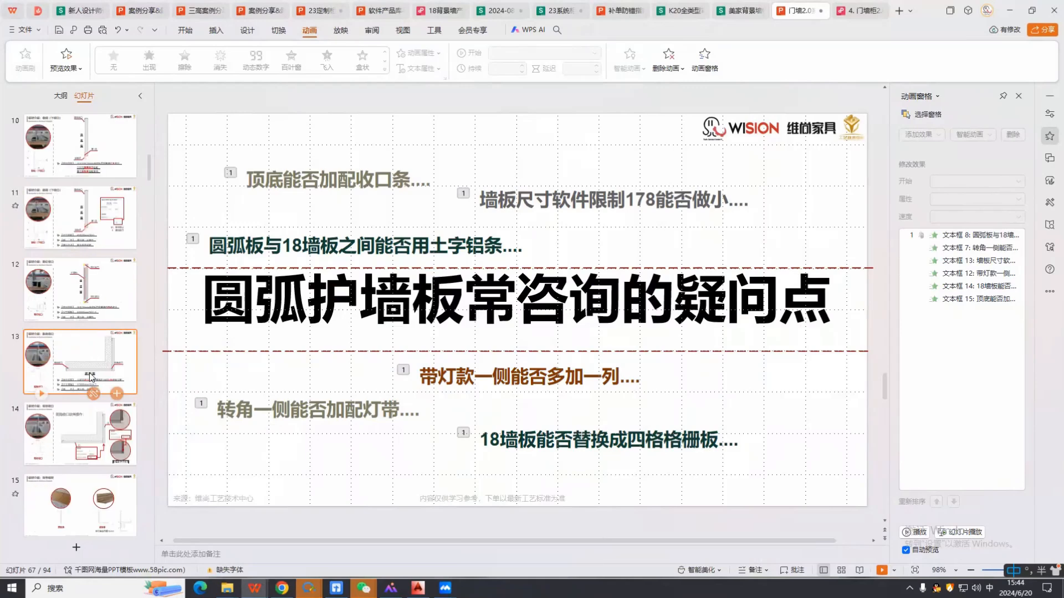
pyautogui.click(79, 287)
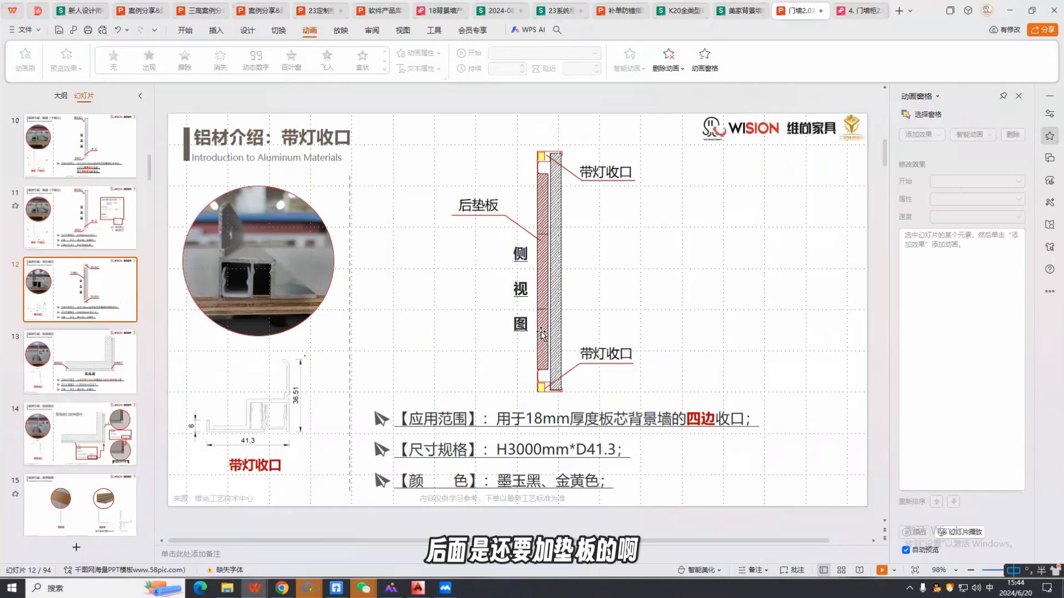
# Step: Return to the room design in the browser and examine the beige corner wall panels with the black grille section
pyautogui.hotkey('alt', 'Tab')
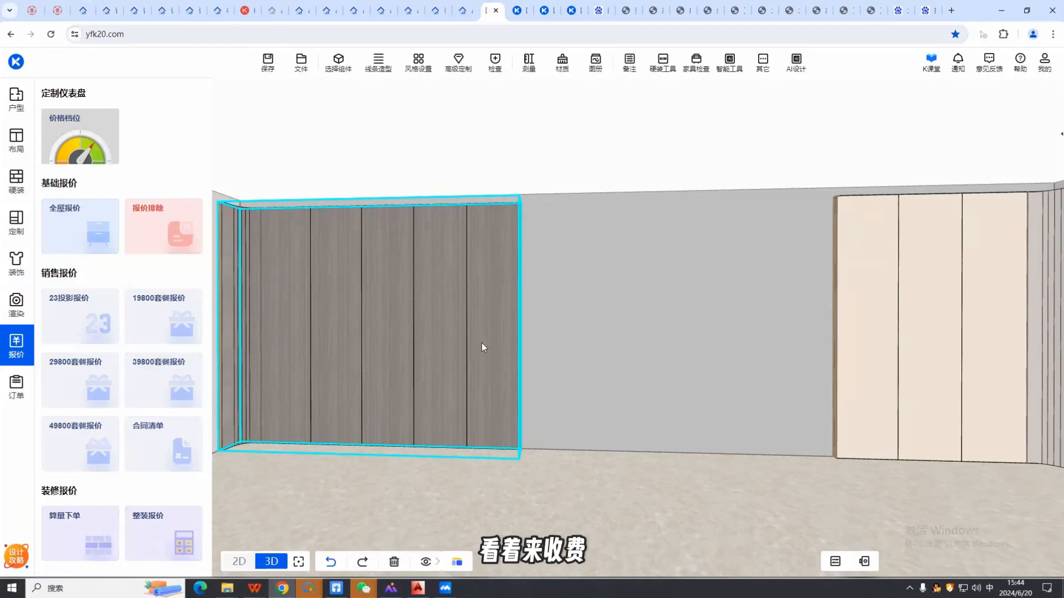
pyautogui.hotkey('alt', 'Tab')
pyautogui.hotkey('alt', 'Tab')
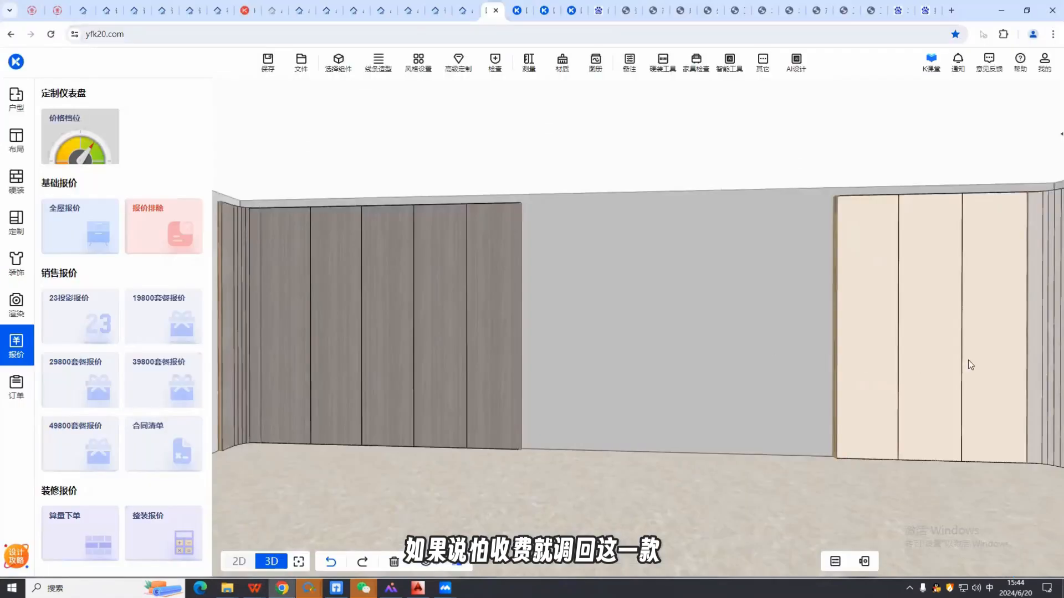
pyautogui.moveTo(968, 363); pyautogui.dragTo(861, 305)
pyautogui.moveTo(786, 322); pyautogui.dragTo(783, 346, button='right')
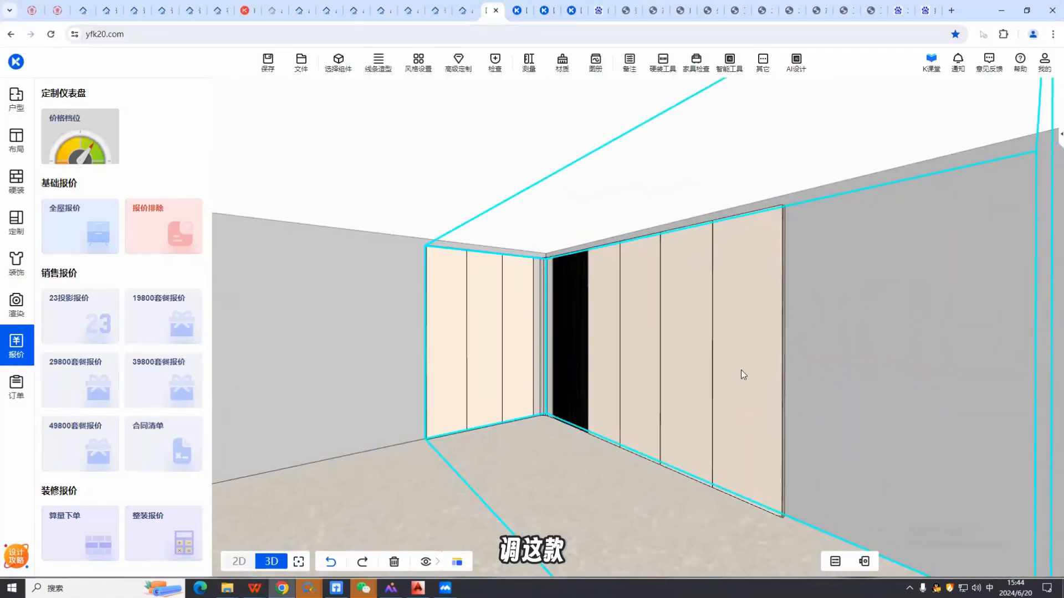
# Step: Switch to the WPS presentation, view slide 15 on adjustment aluminium profiles (调节铝材), and browse the slides that follow it
pyautogui.hotkey('alt', 'Tab')
pyautogui.hotkey('alt', 'Tab')
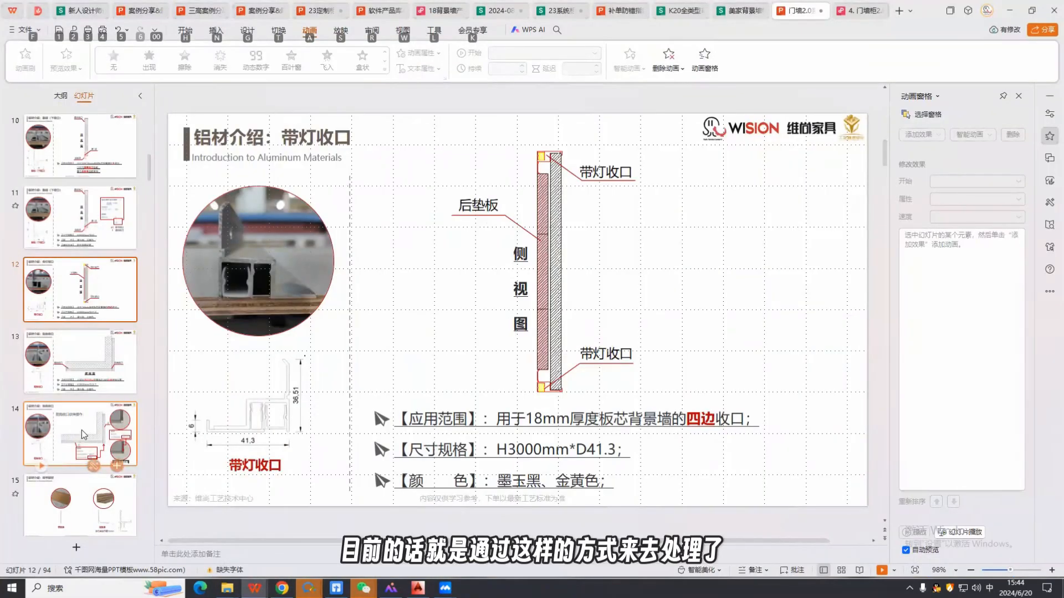
pyautogui.click(110, 481)
pyautogui.scroll(-4, 92, 418)
pyautogui.scroll(-5, 93, 415)
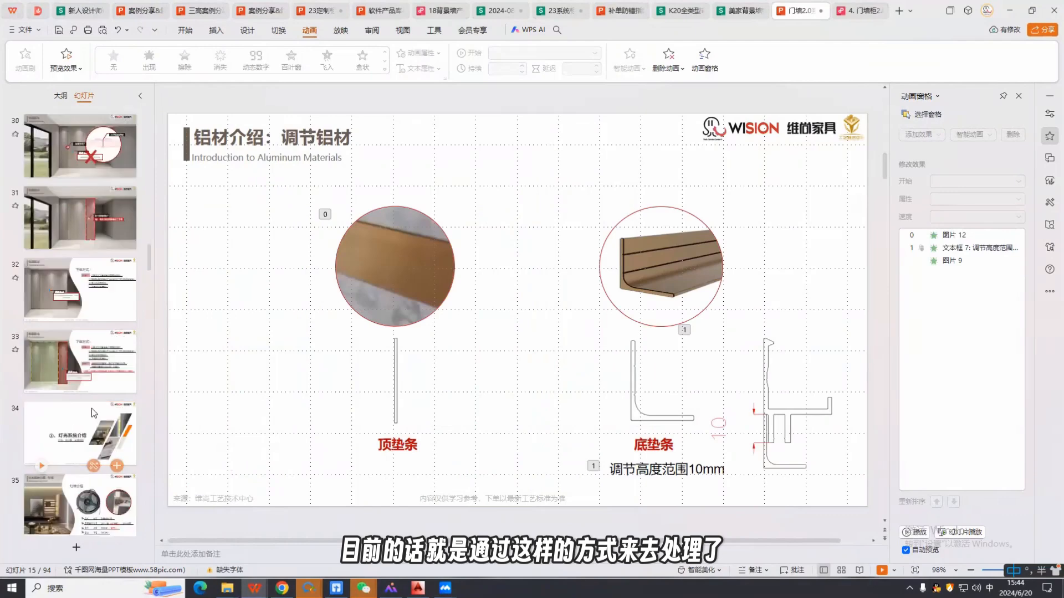